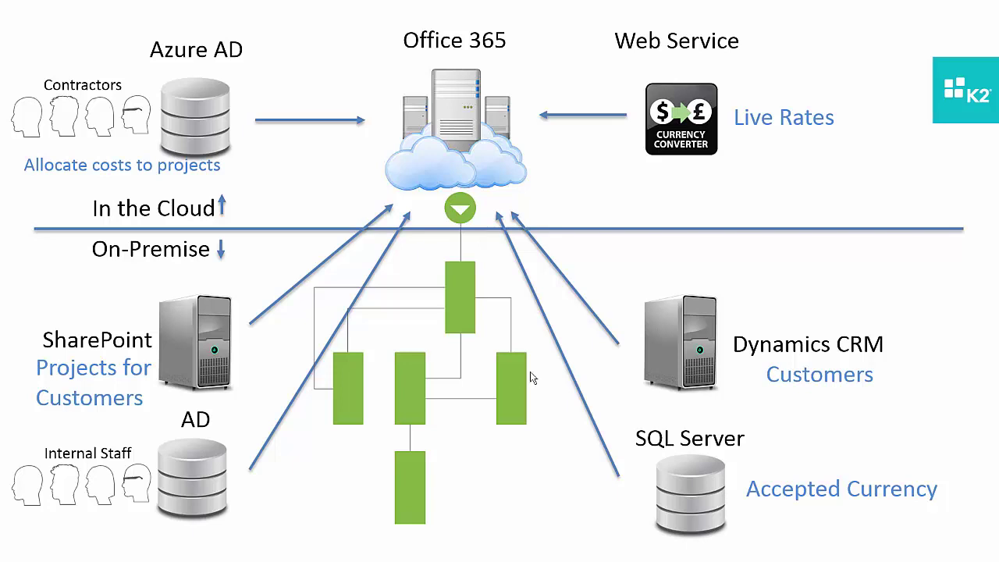
Exit the PowerPoint slideshow to reveal the remote Windows Server desktop.
click(948, 11)
On the remote server, load CRM in Internet Explorer and open Demo Account from Sales > Accounts.
click(118, 552)
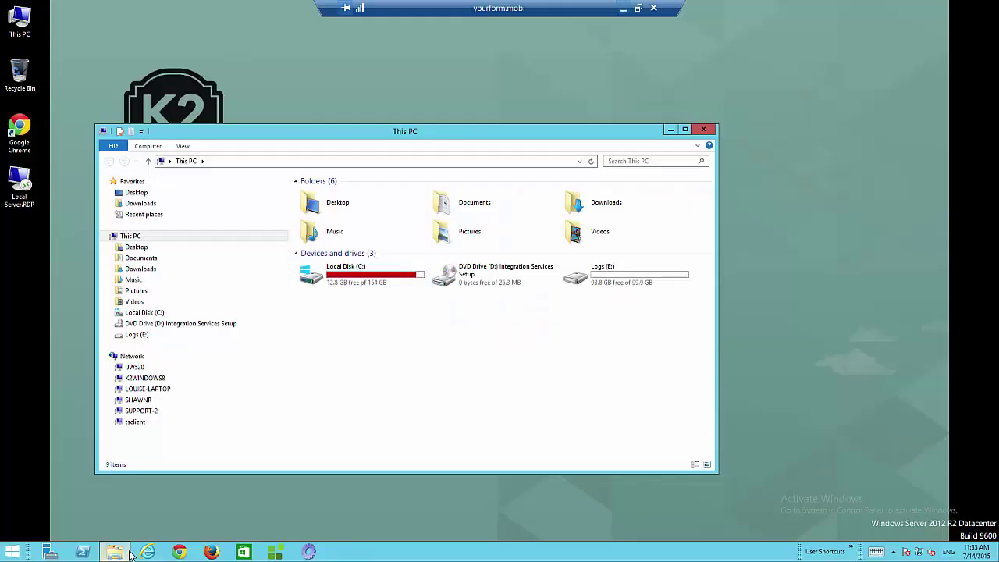
click(710, 129)
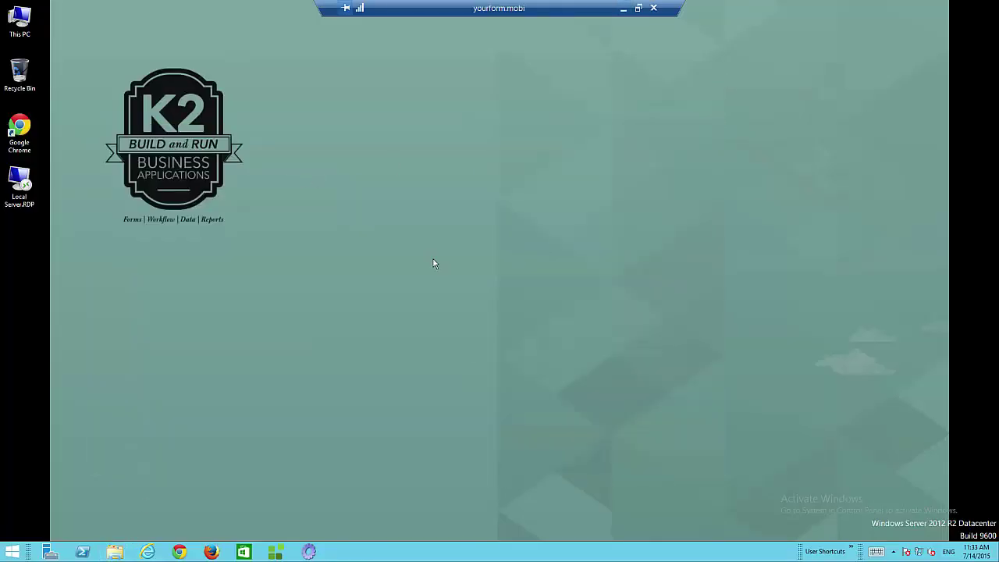
click(147, 552)
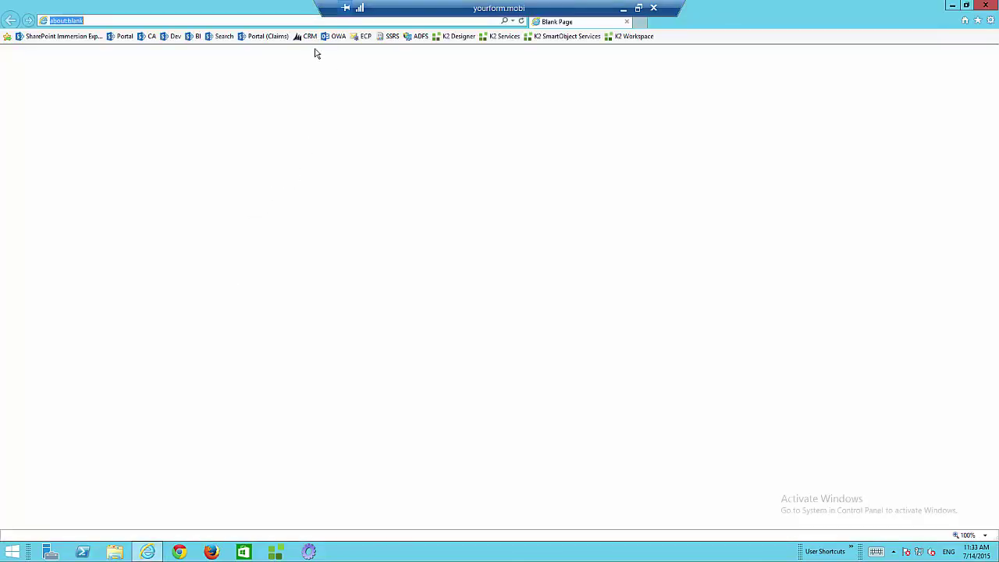
click(309, 37)
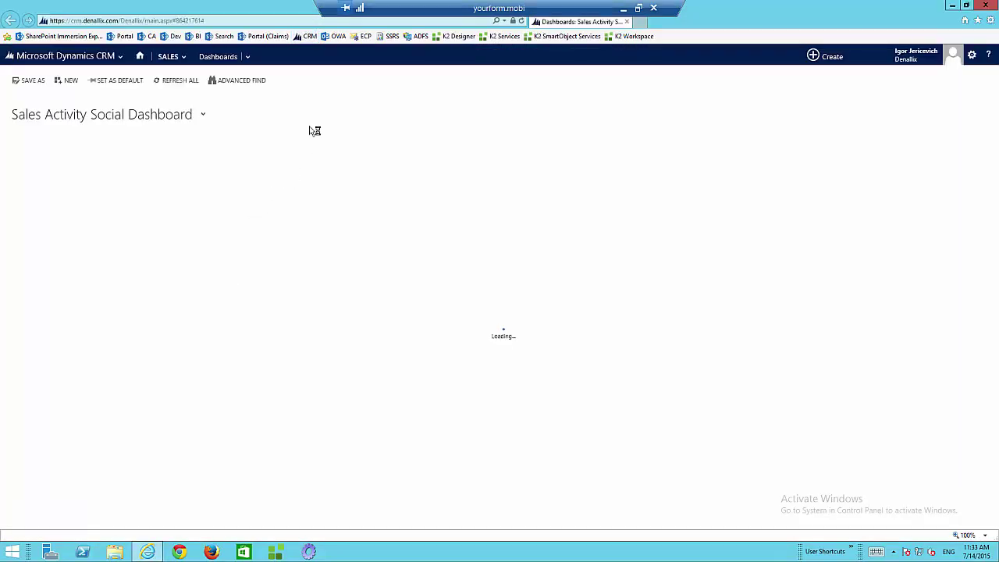
click(169, 58)
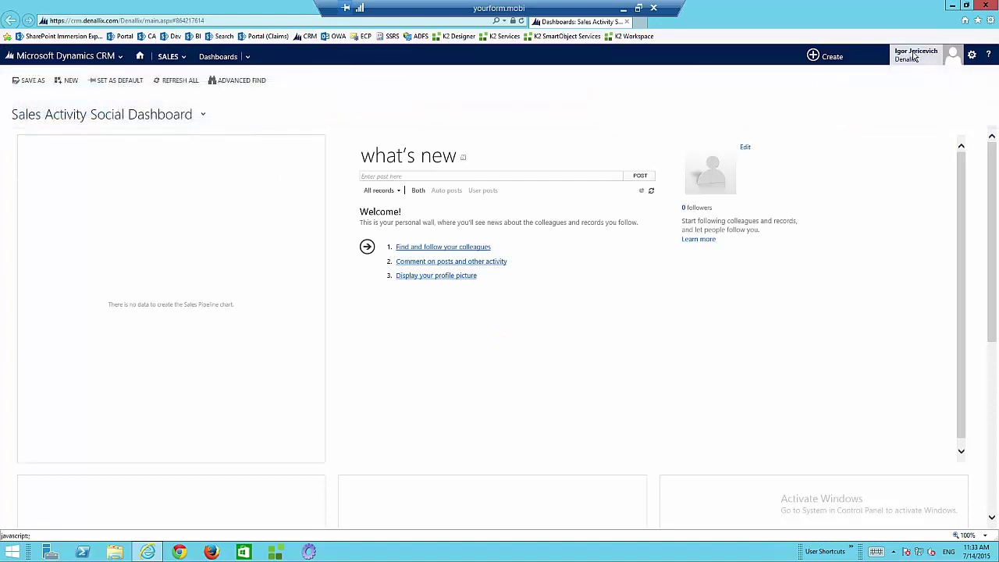
click(169, 56)
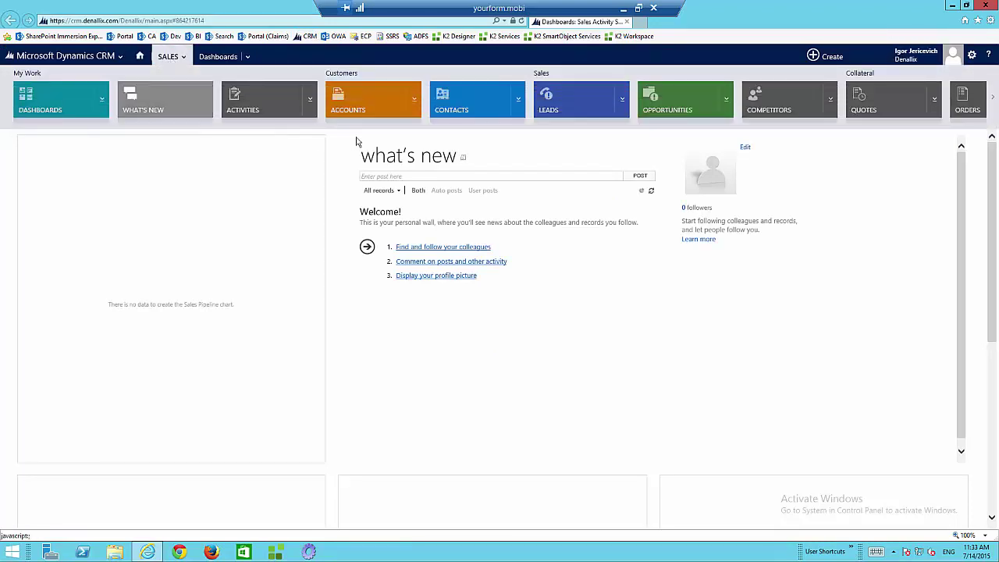
click(374, 100)
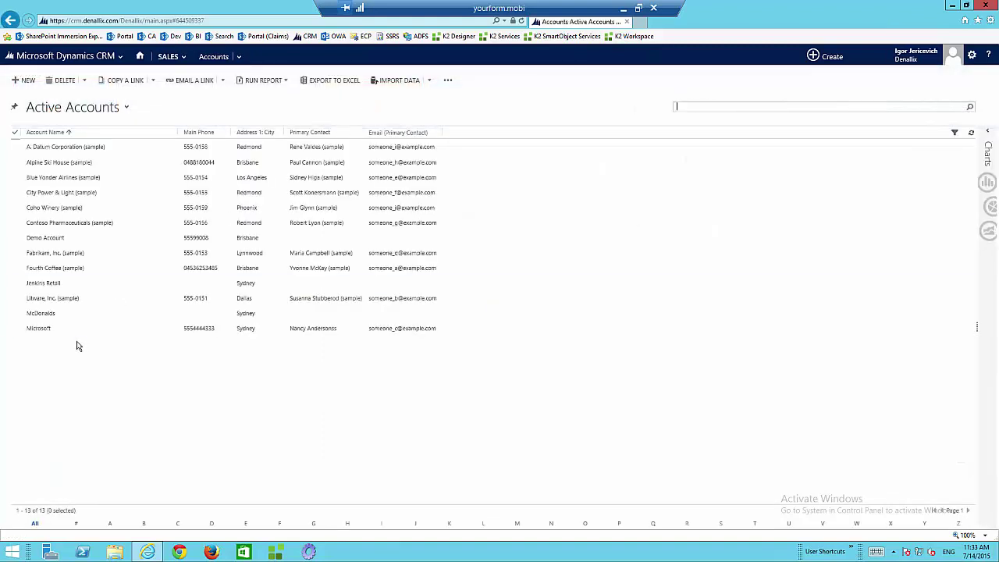
click(41, 239)
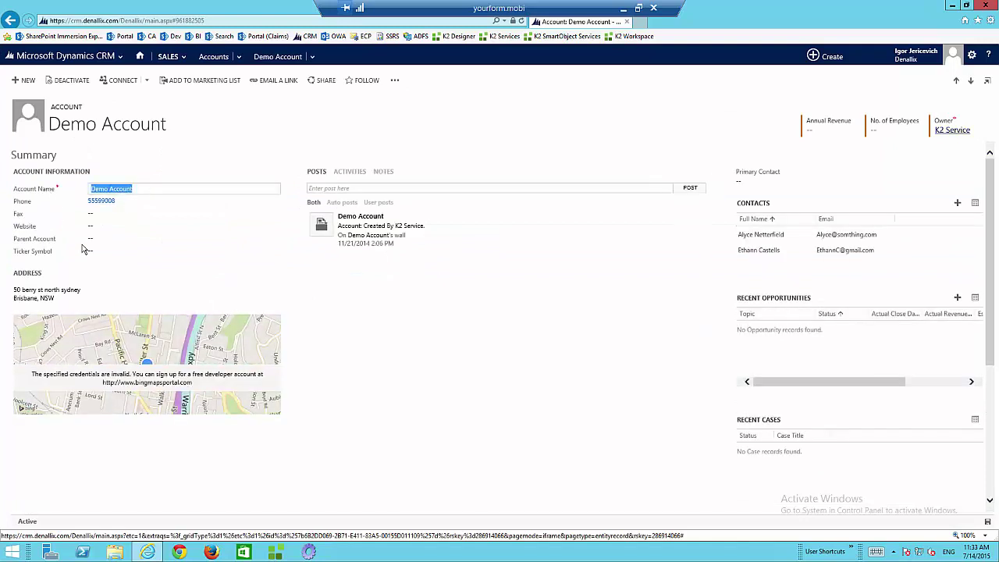
Rename the account from Demo Account to North Mine, save it, and open a new browser tab.
text(North Mine)
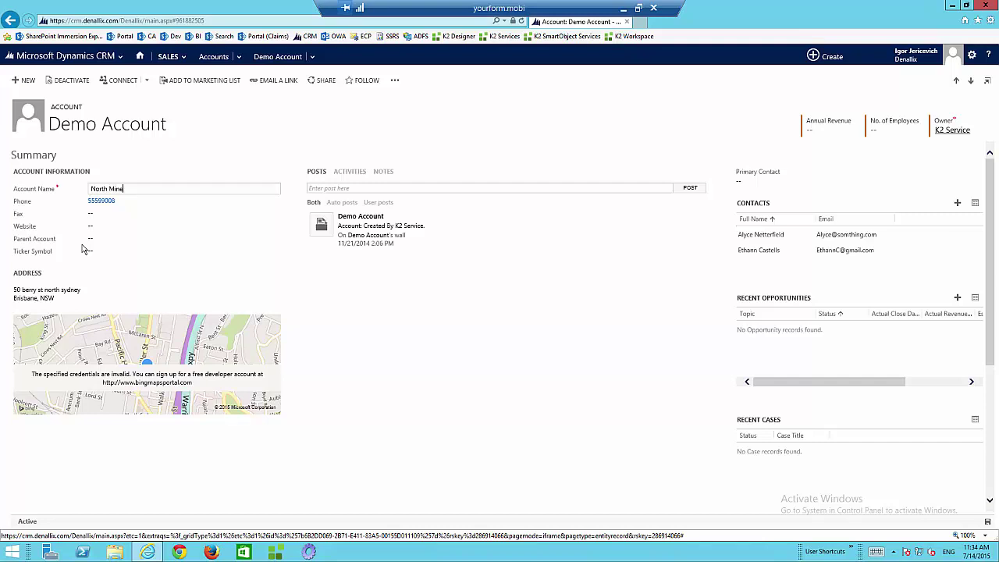
click(95, 300)
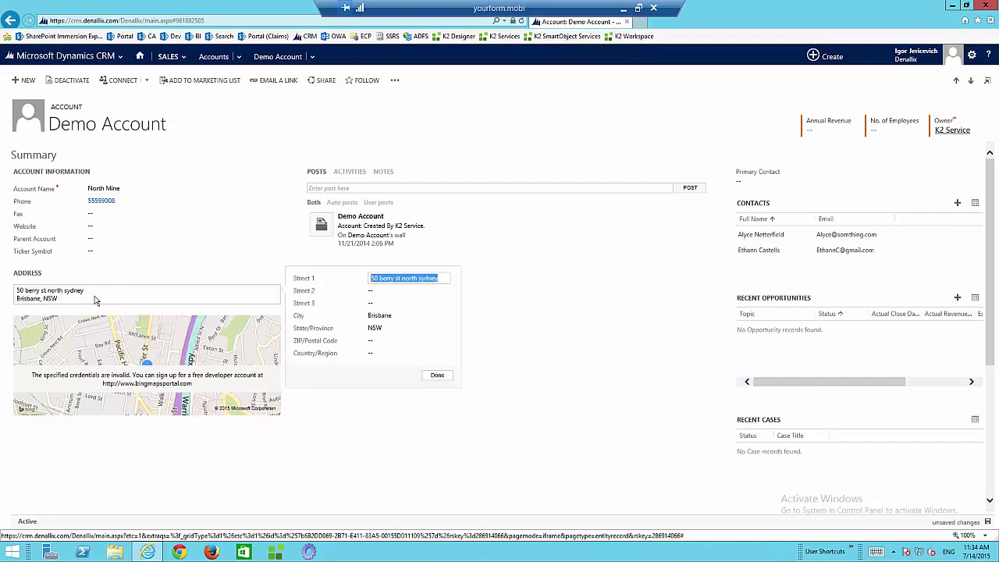
click(533, 308)
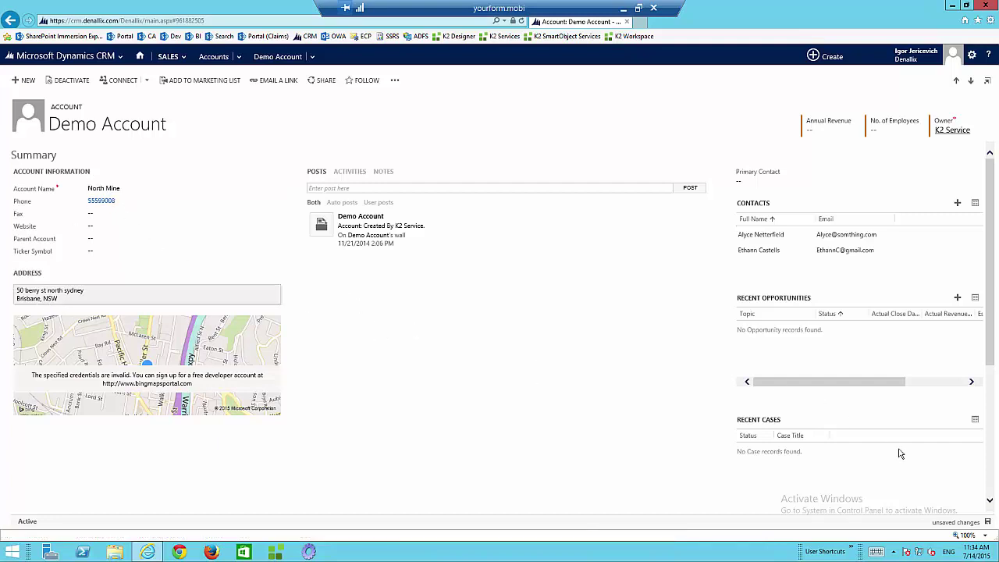
click(987, 522)
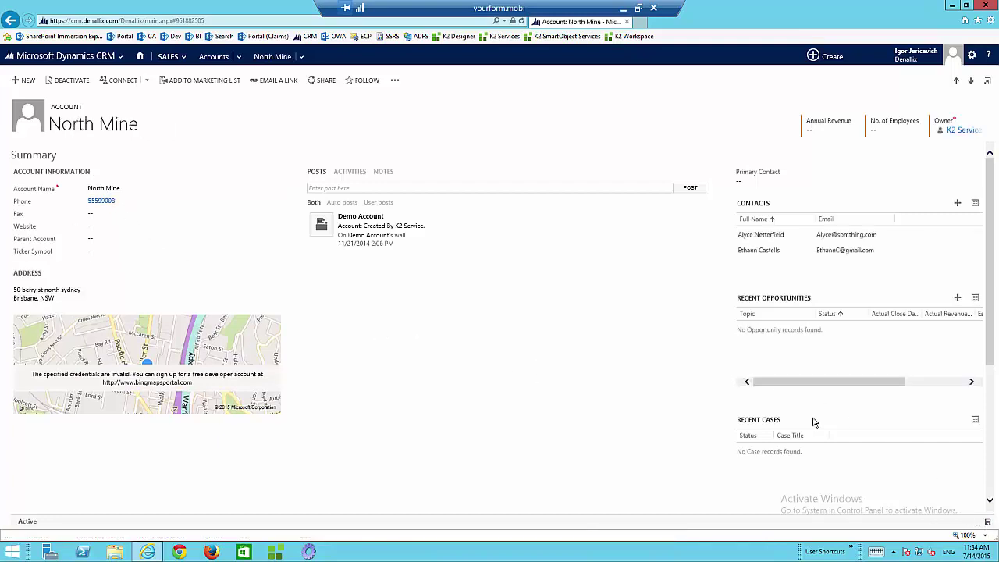
click(645, 22)
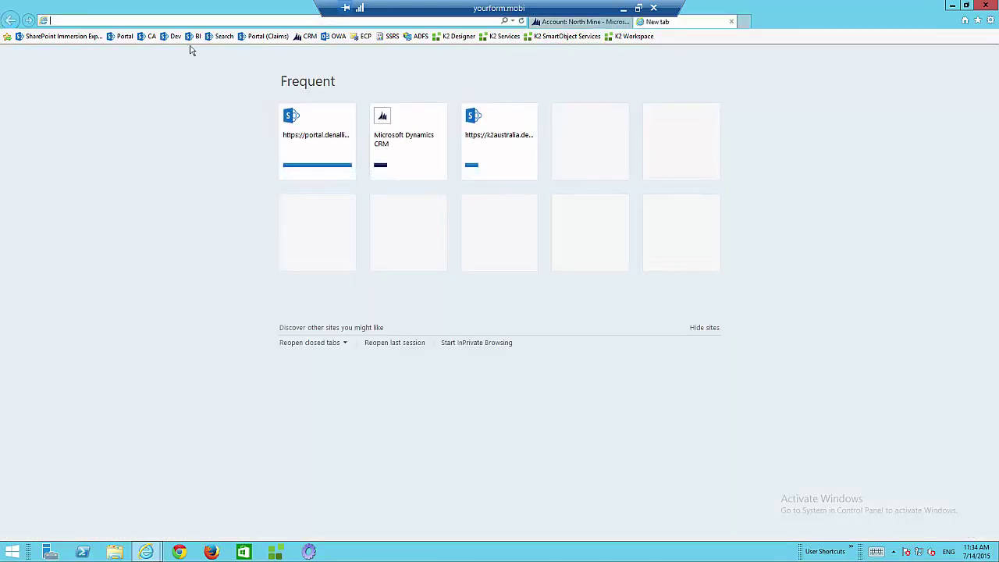
Go to the Portal site's Customer Projects list and start a new item.
click(123, 36)
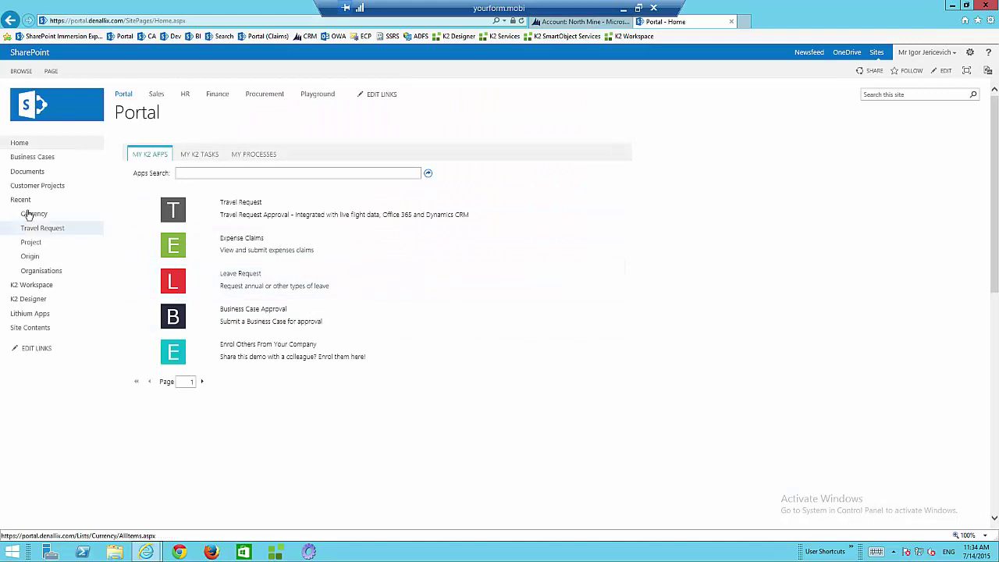
click(39, 186)
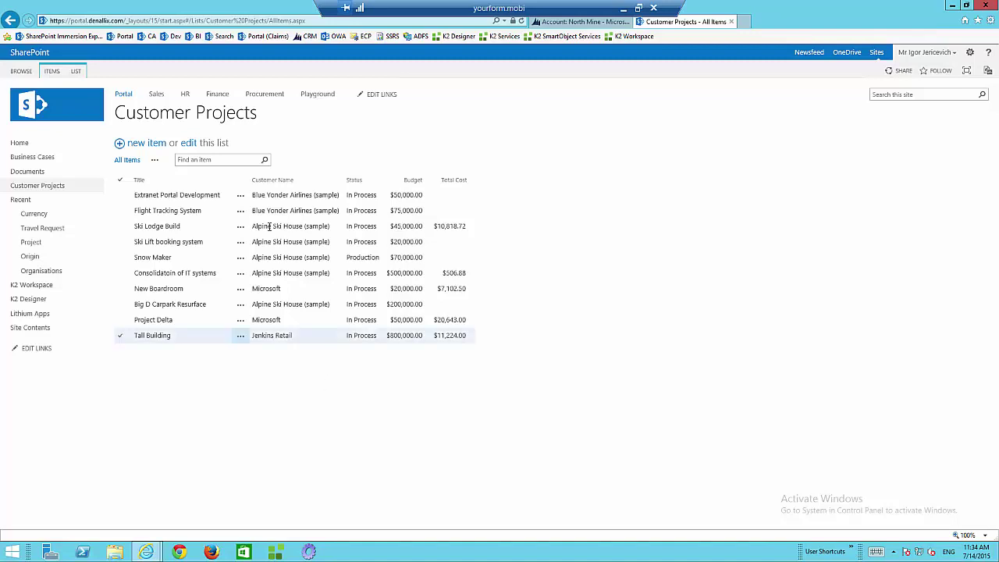
click(155, 146)
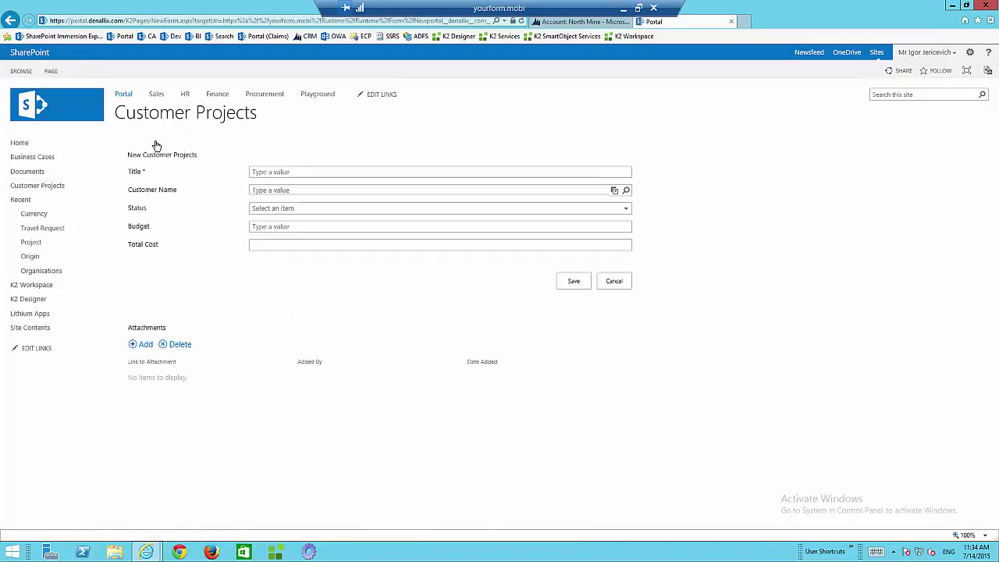
Title the project Mine and set North Mine as customer using a 'brisbane' lookup search.
click(294, 173)
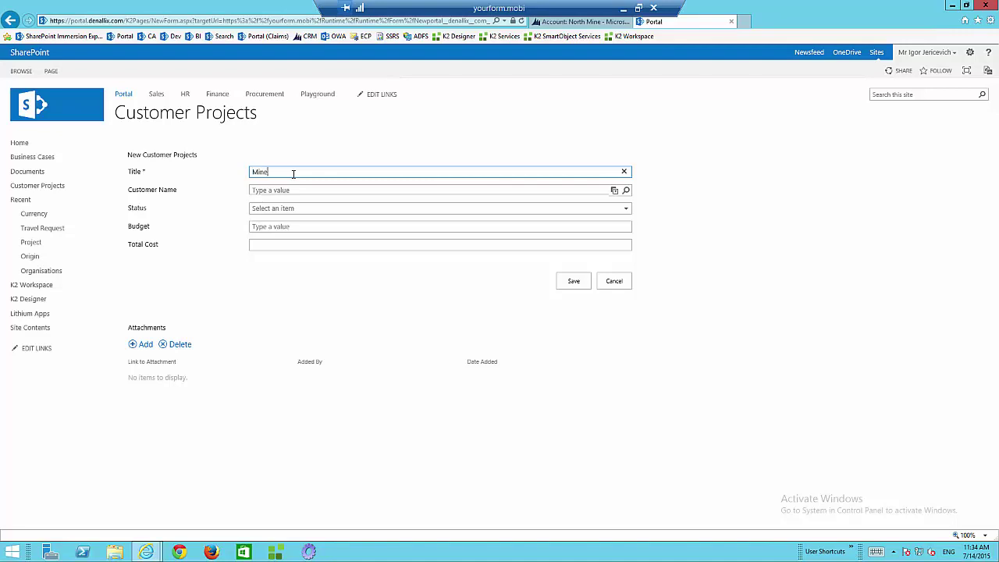
click(323, 190)
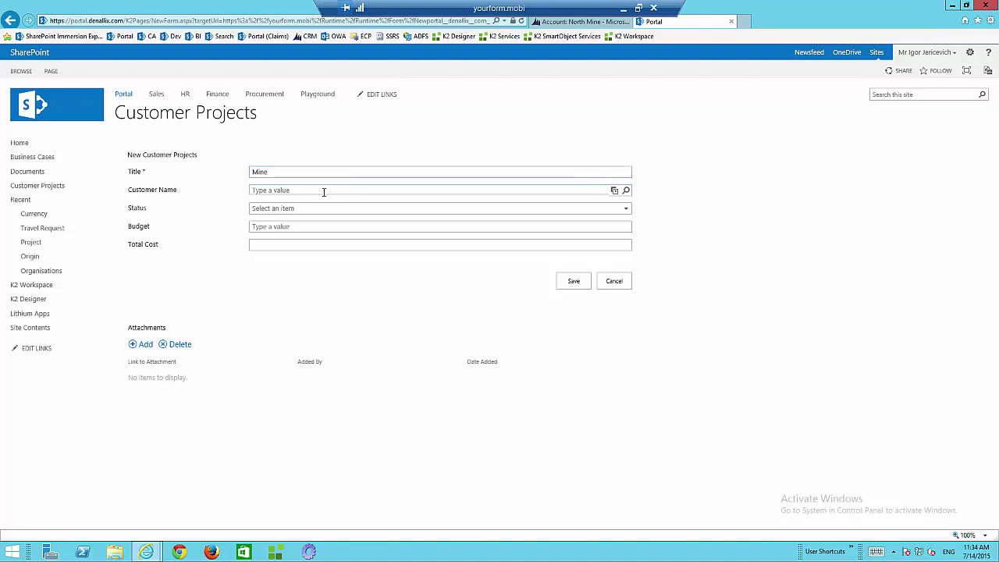
click(628, 191)
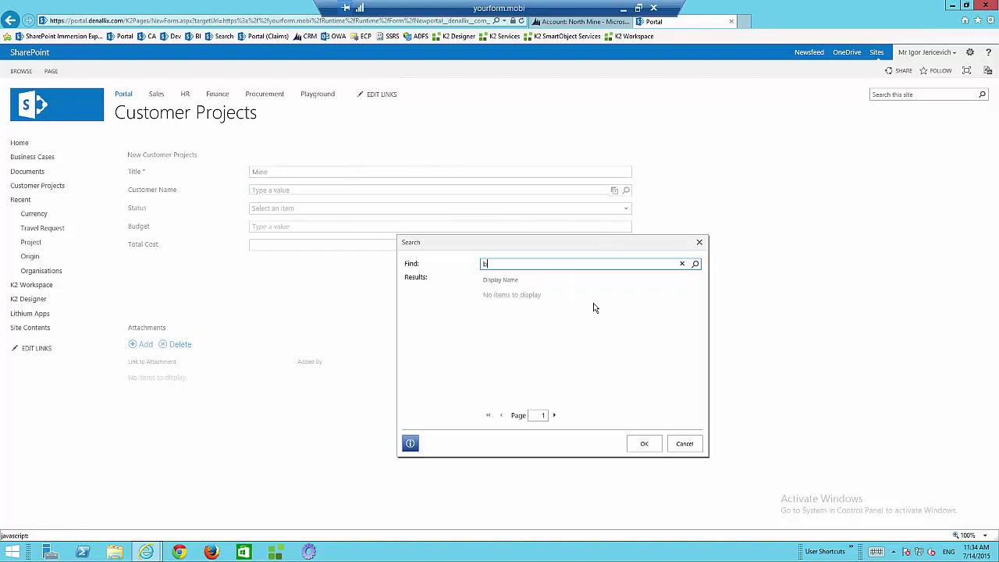
text(brisbane)
key(Return)
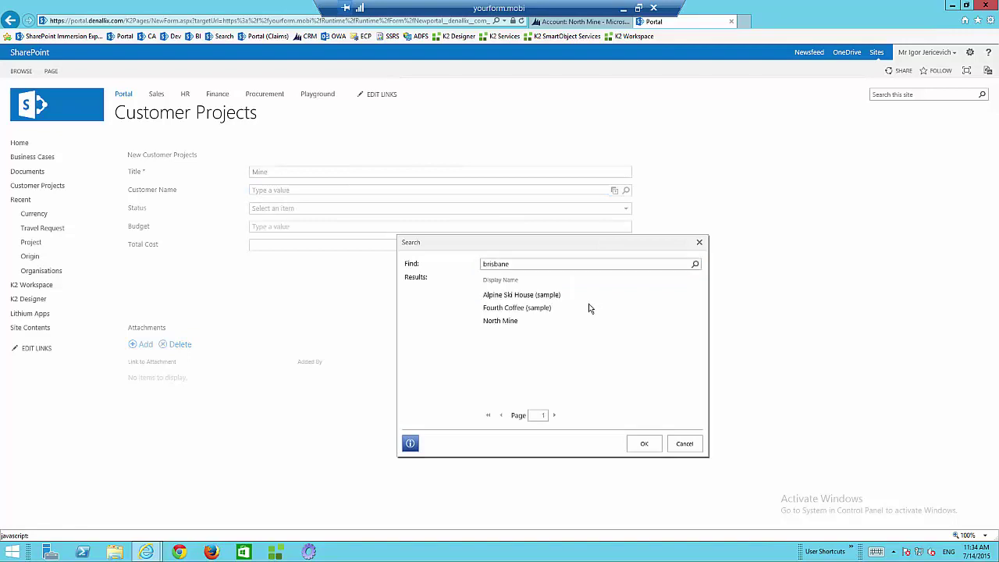
click(501, 321)
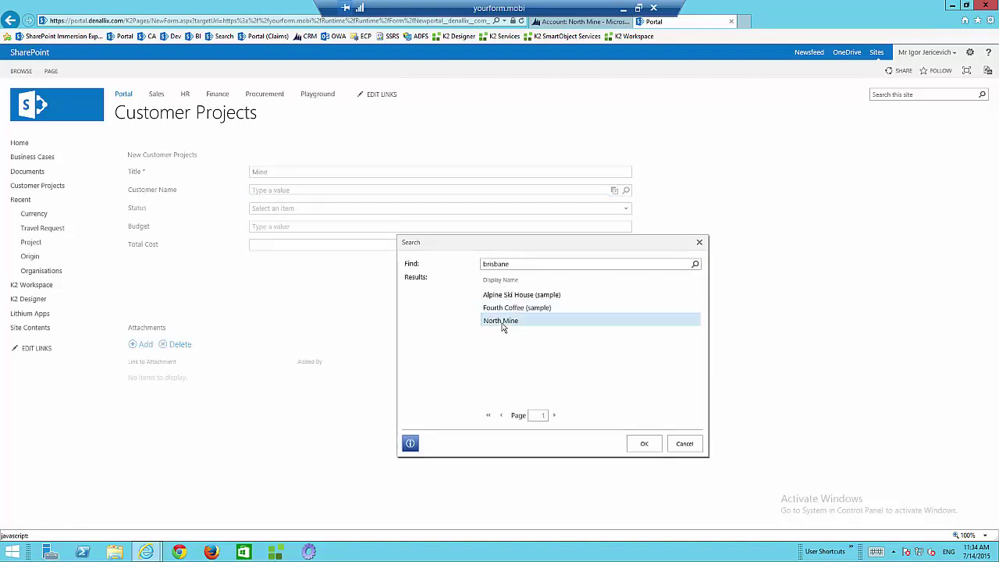
double_click(502, 323)
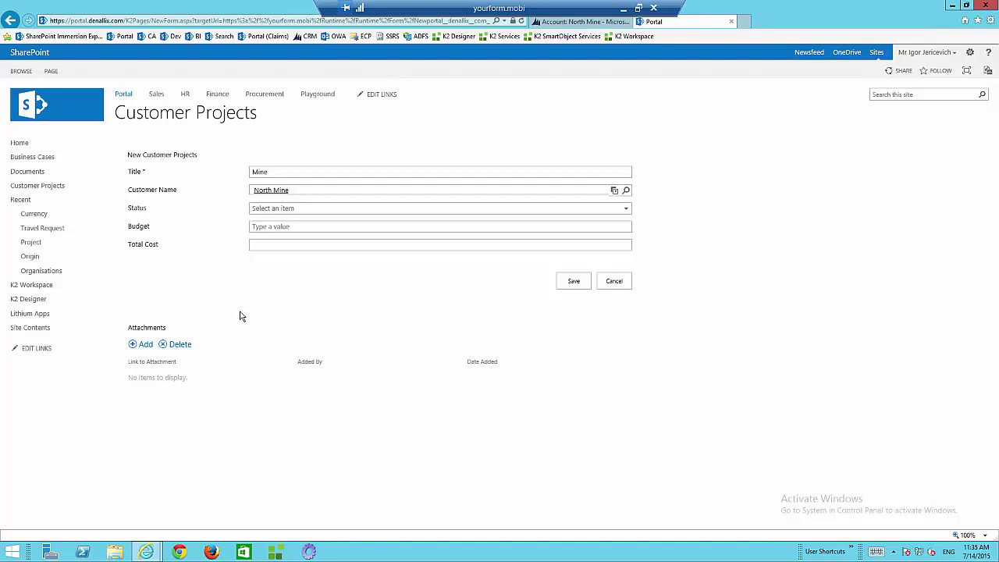
Set status In Process, enter the $3,000,000.00 budget, save, and minimize the remote session.
click(316, 211)
click(280, 233)
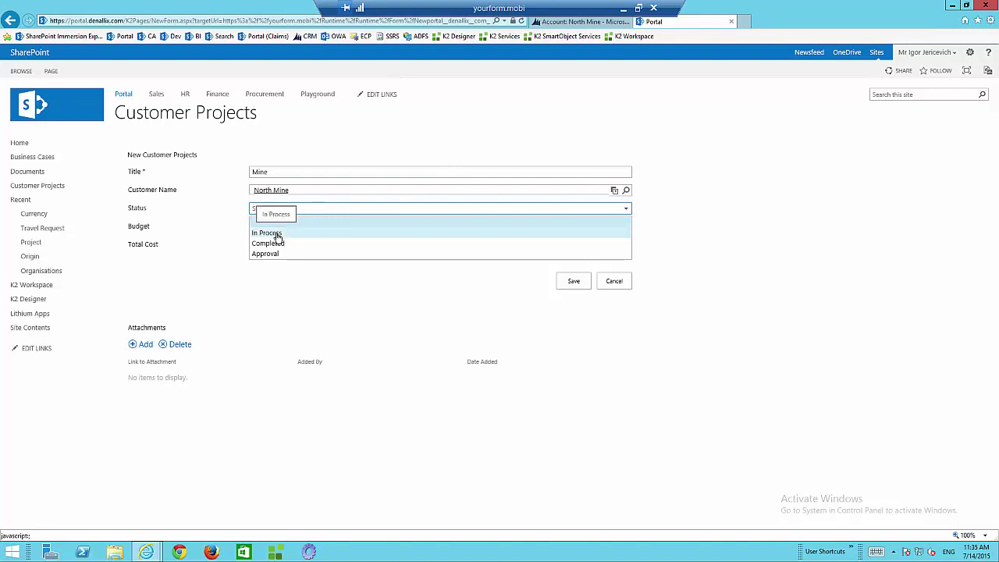
click(299, 227)
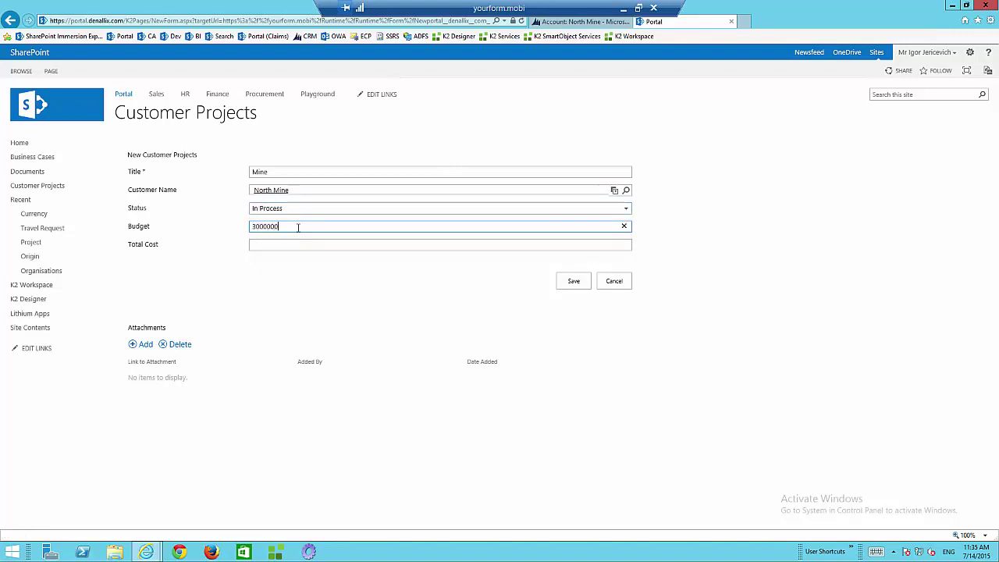
click(295, 286)
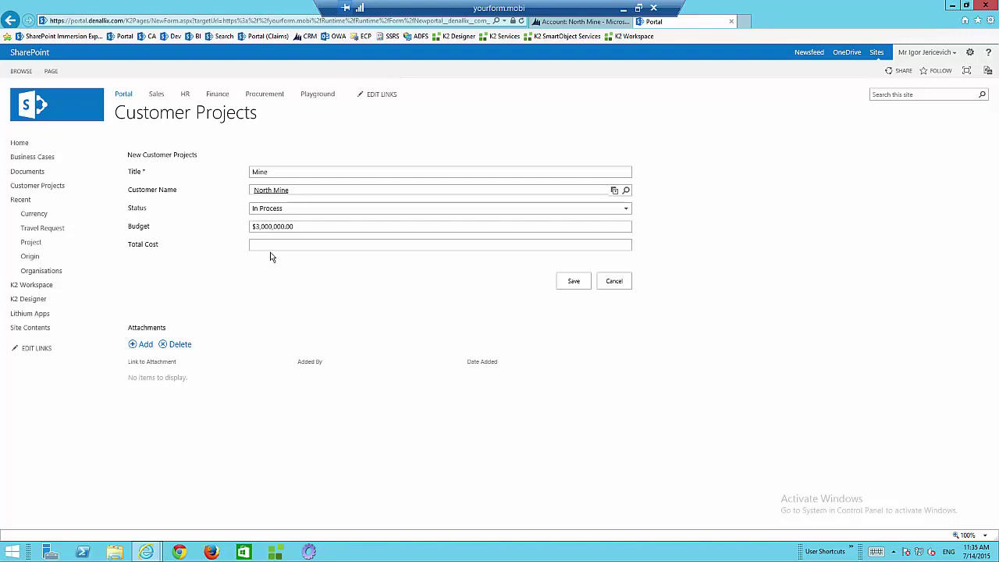
click(576, 285)
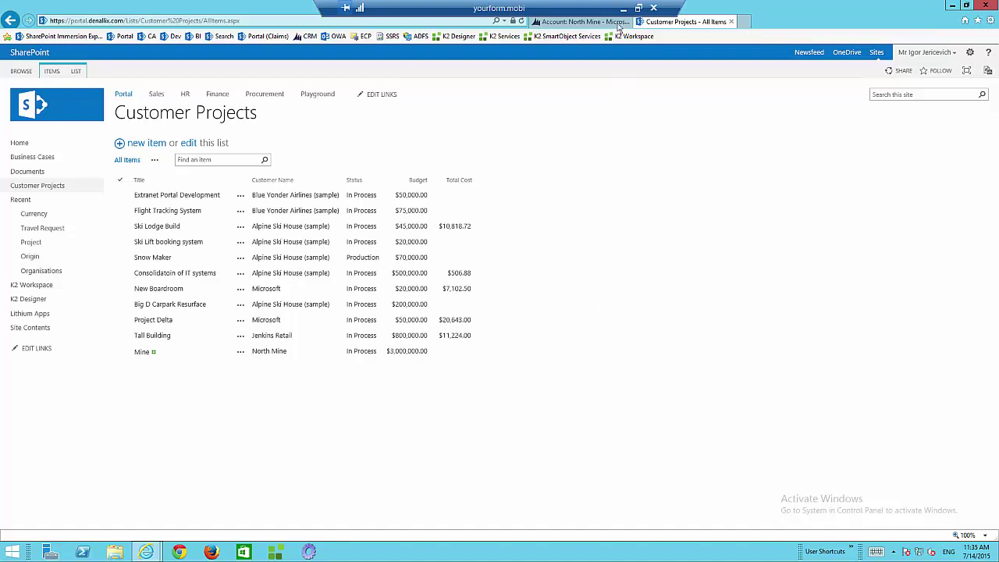
click(624, 10)
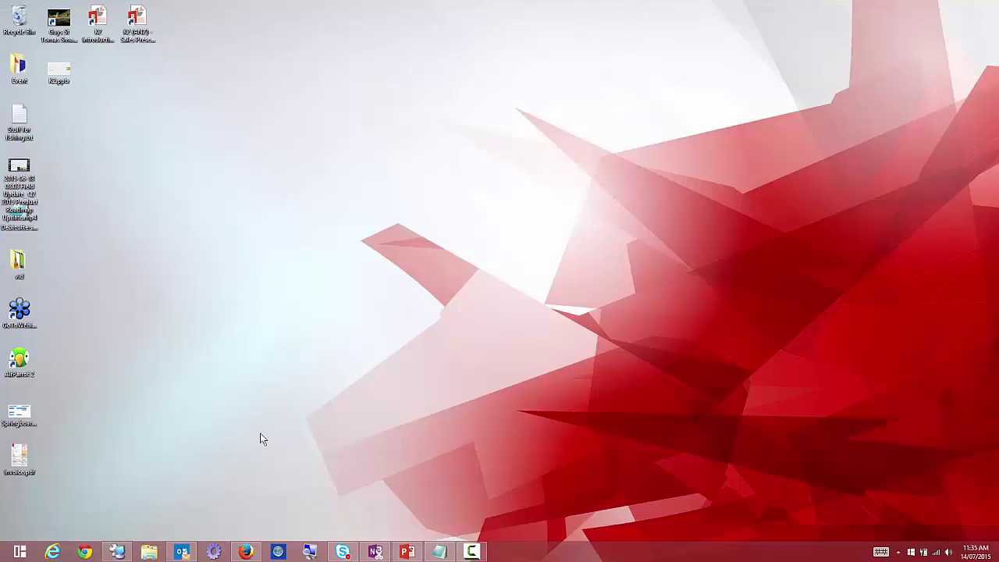
In Firefox, check the signed-in account, then open the Finance site's Project Expenditure list.
click(246, 552)
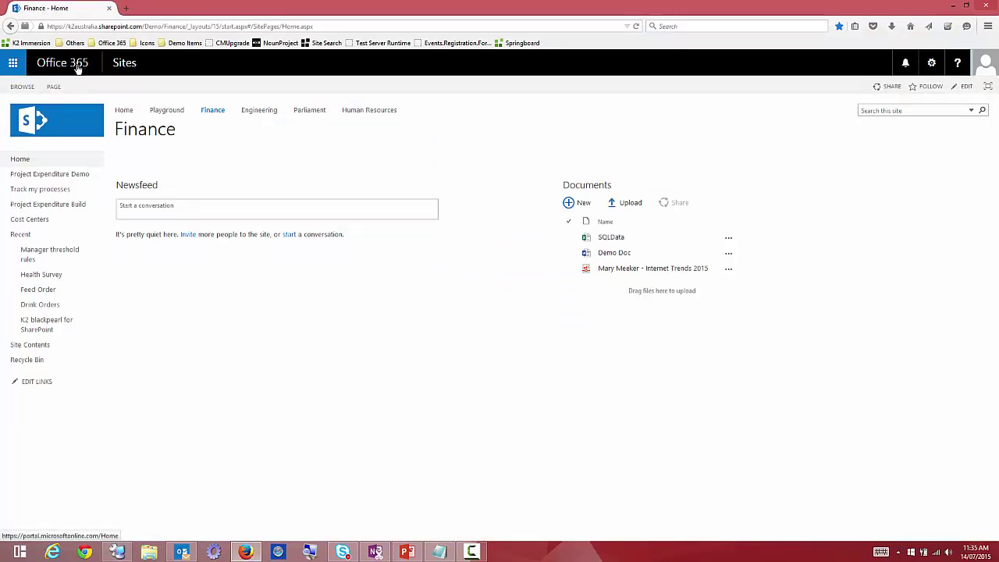
click(987, 70)
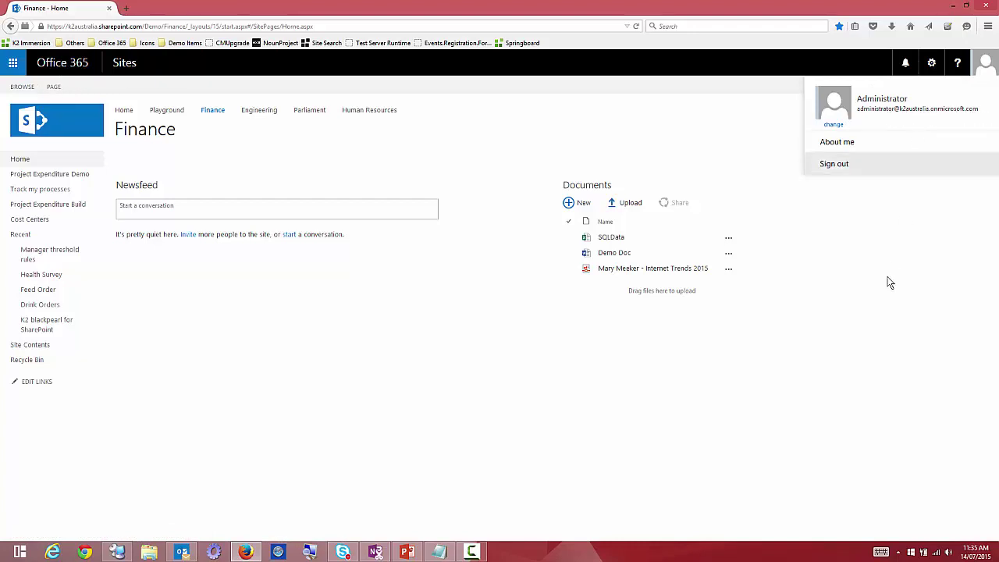
click(883, 324)
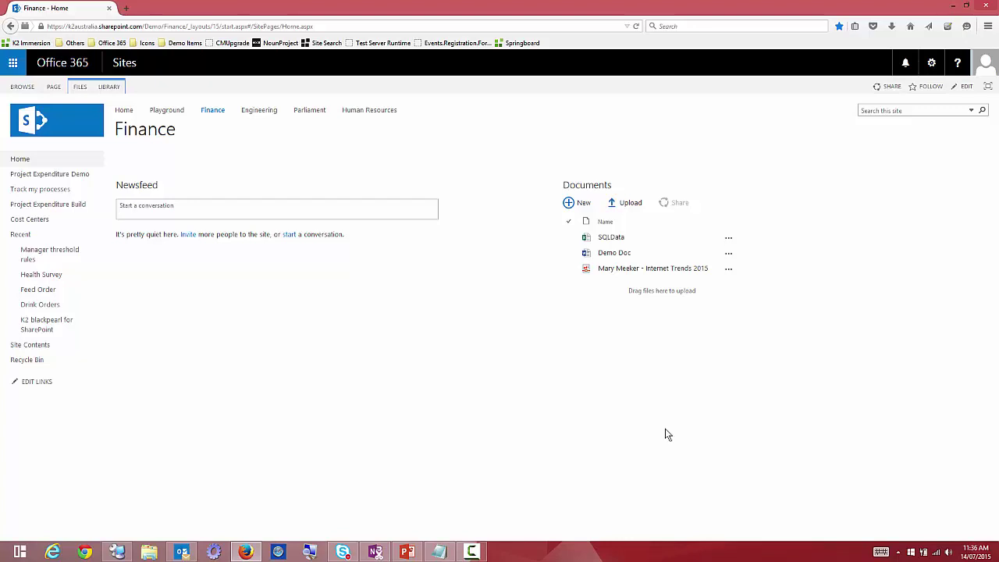
click(45, 178)
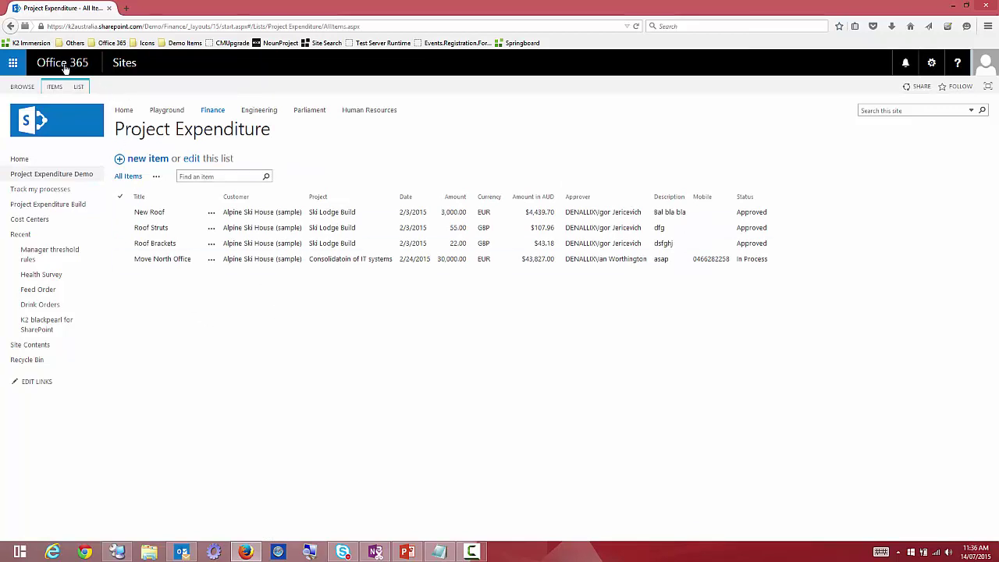
Start a new project expenditure and title it Mine Shaft.
click(157, 162)
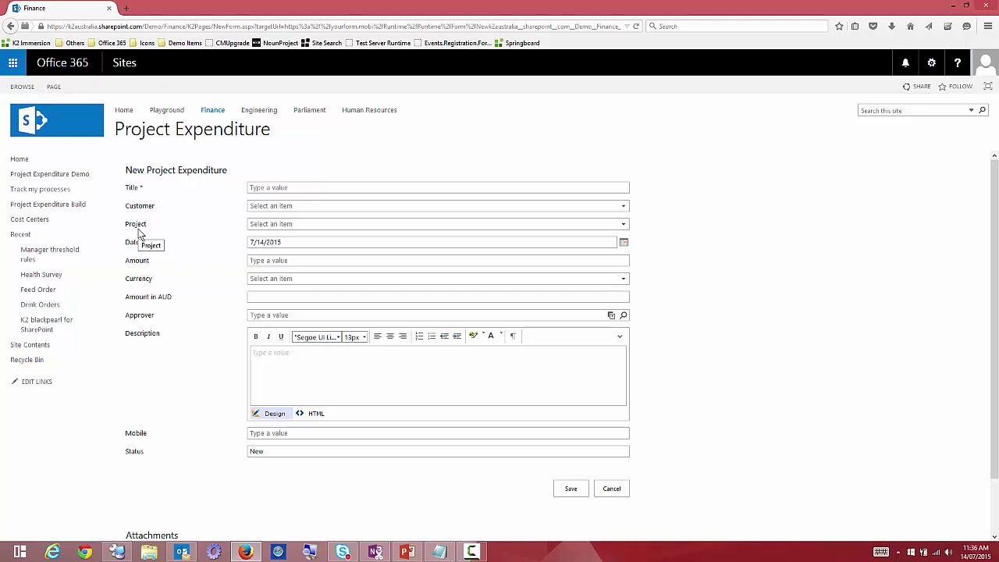
click(294, 187)
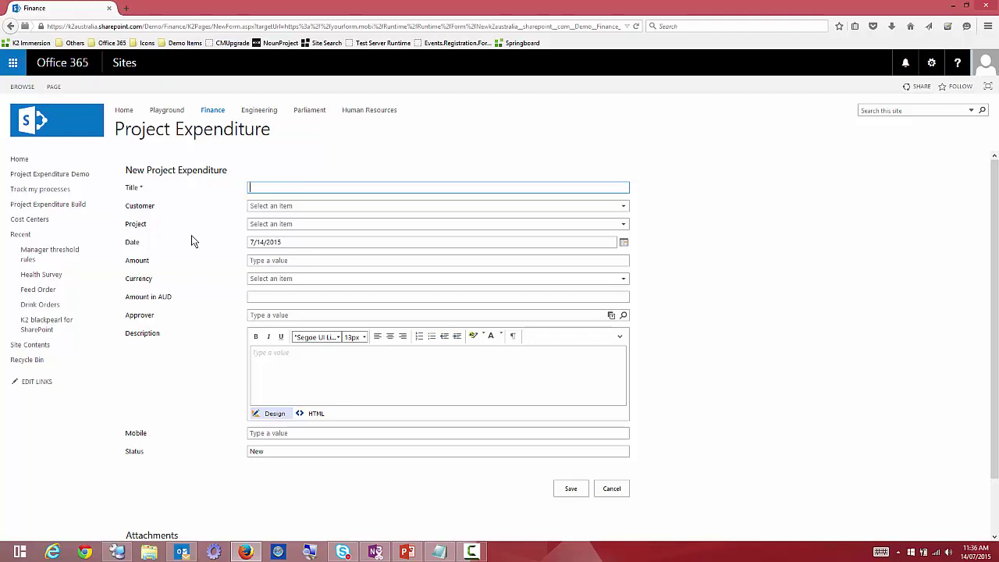
text(Mine Sha)
text(ft)
Set customer North Mine and project Mine, after briefly trying Alpine Ski House.
click(448, 206)
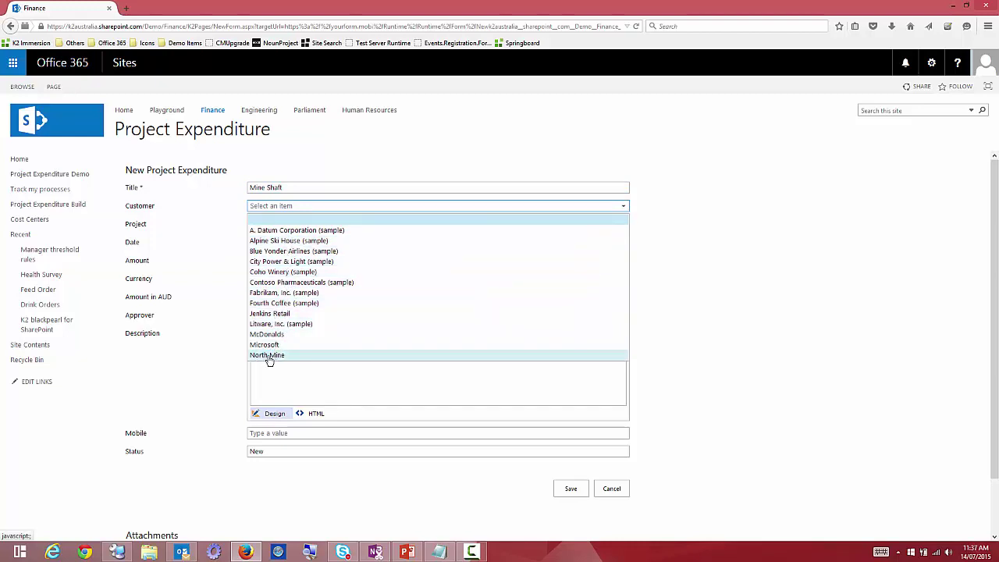
click(312, 356)
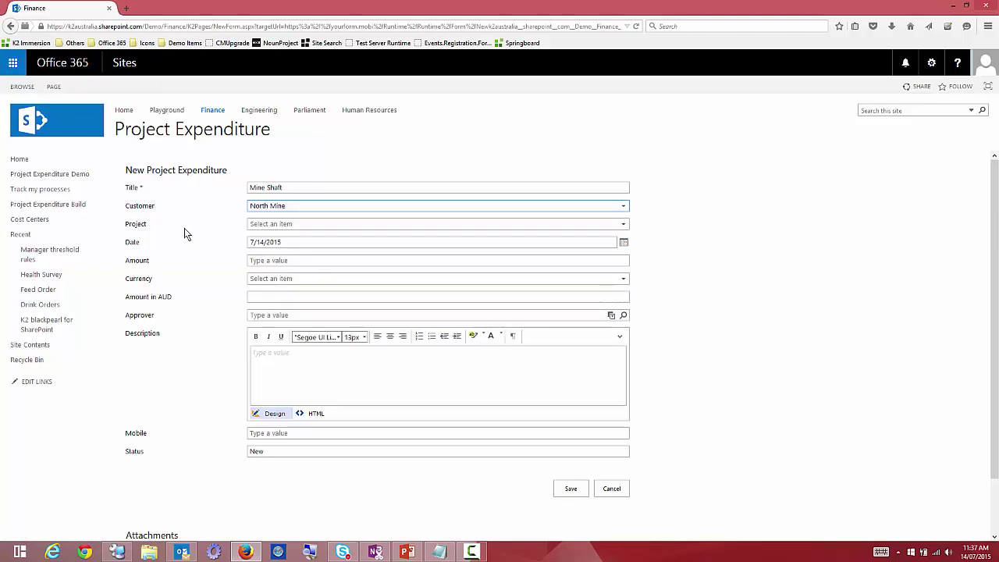
click(596, 224)
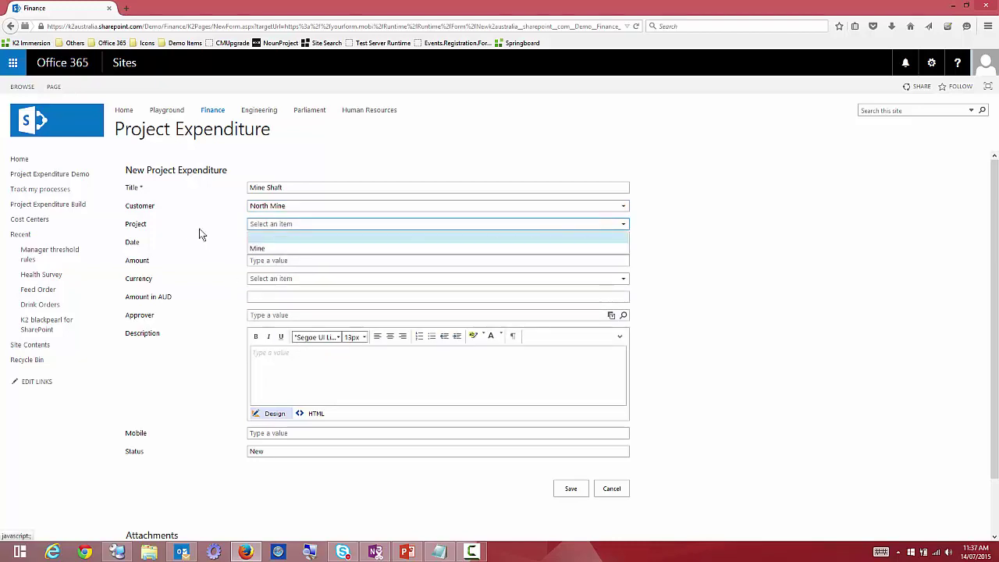
click(271, 249)
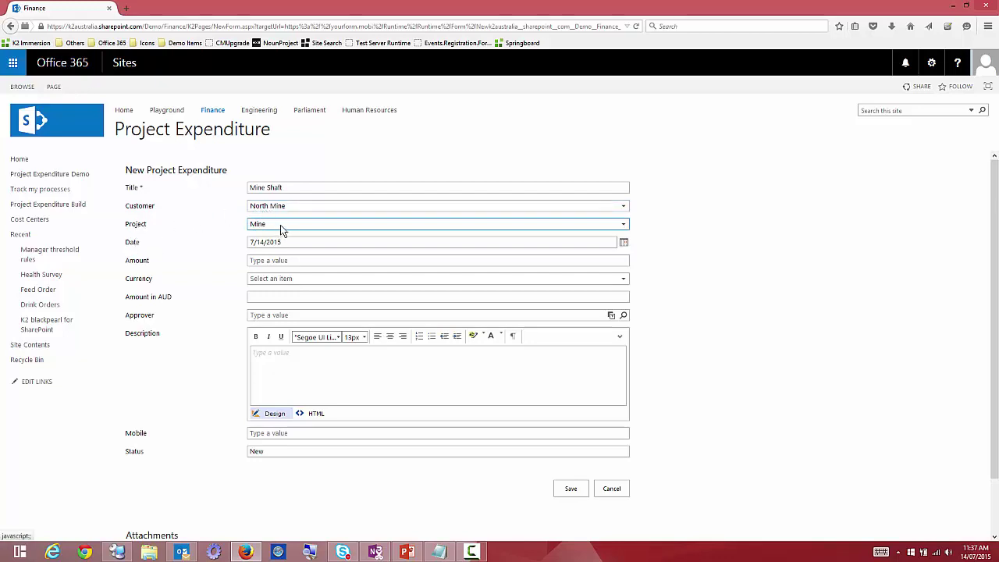
click(310, 207)
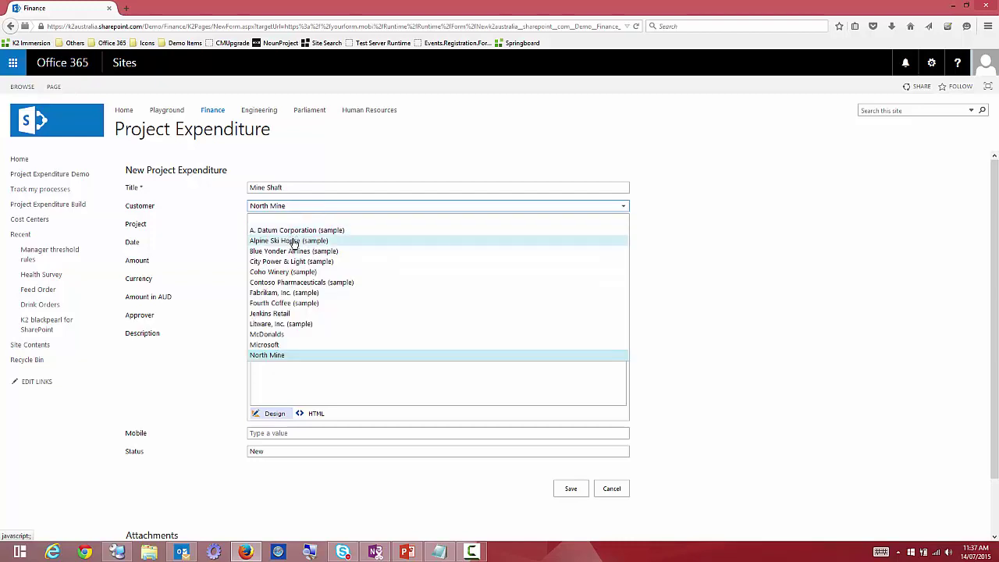
click(295, 242)
click(297, 225)
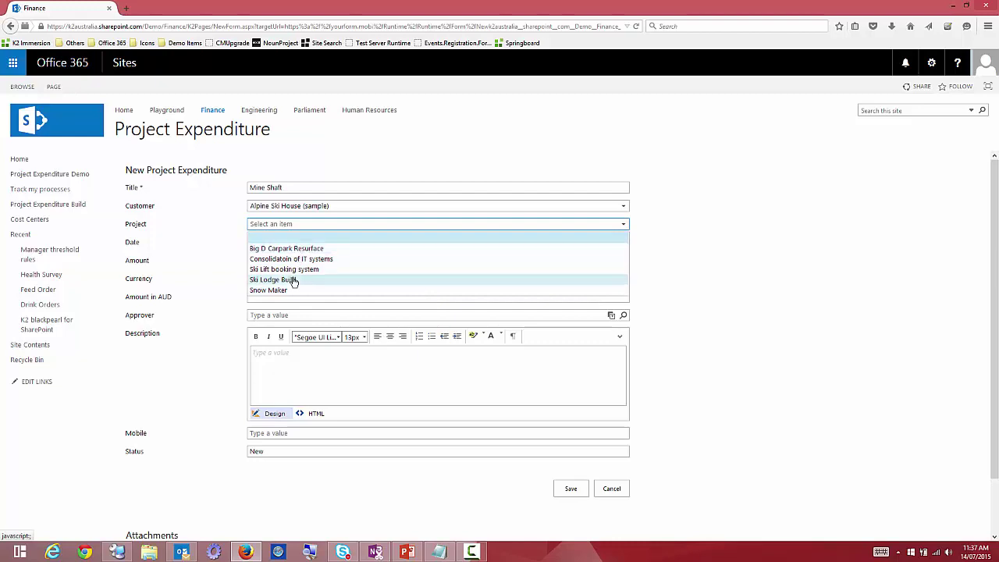
click(298, 223)
click(302, 211)
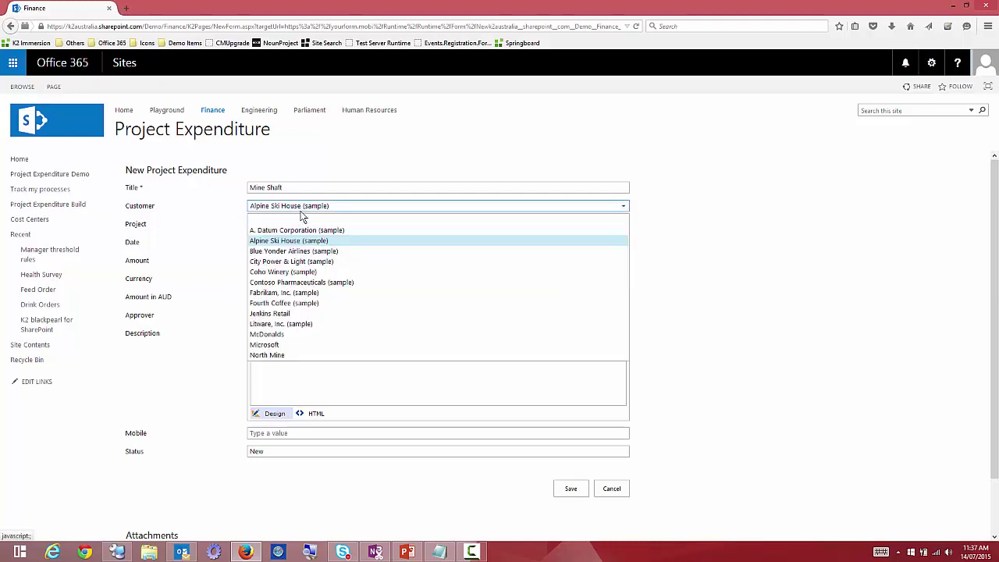
click(274, 355)
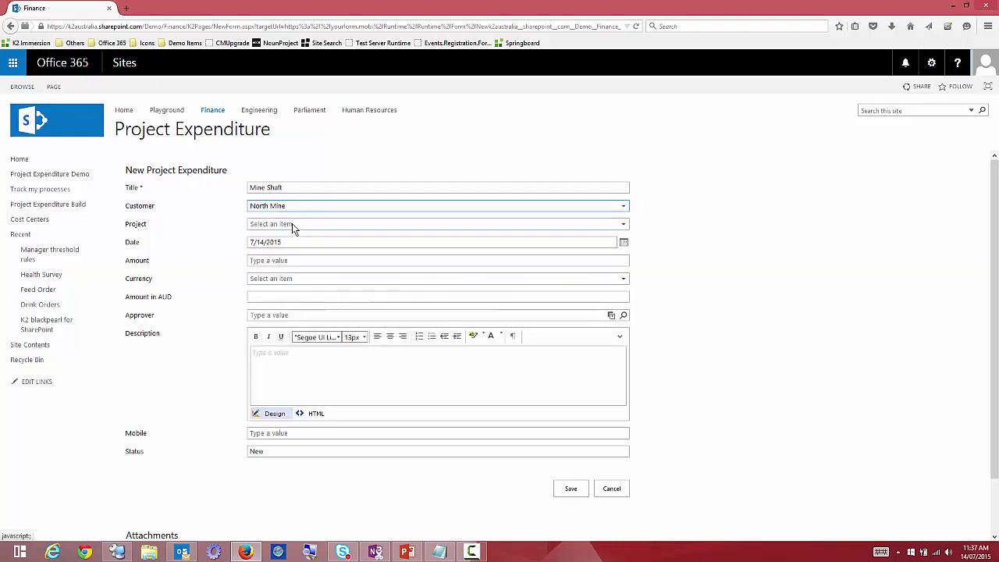
click(292, 224)
click(277, 251)
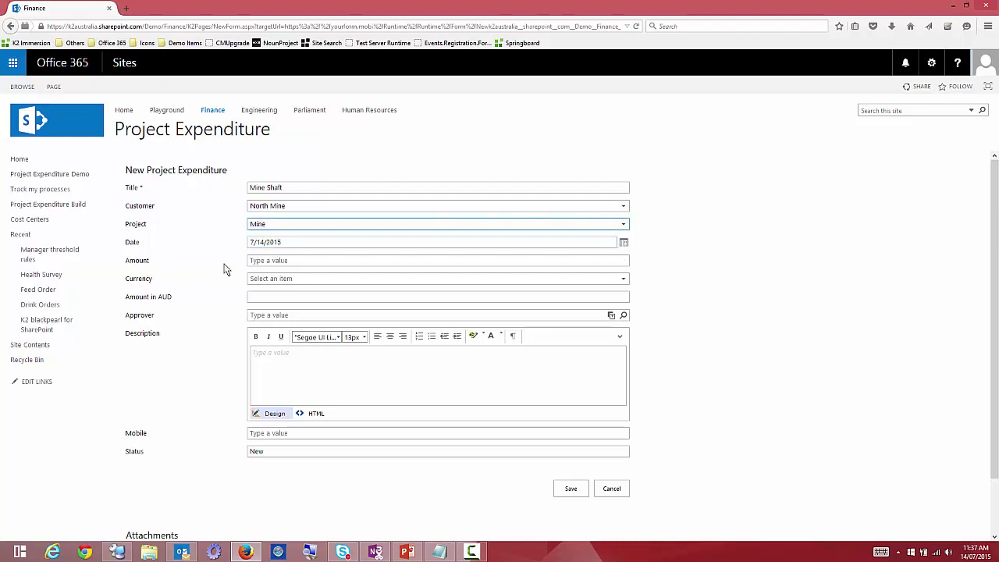
Enter the 75,000.00 amount in ZAR and confirm it converts to $8,084.57 AUD.
click(279, 260)
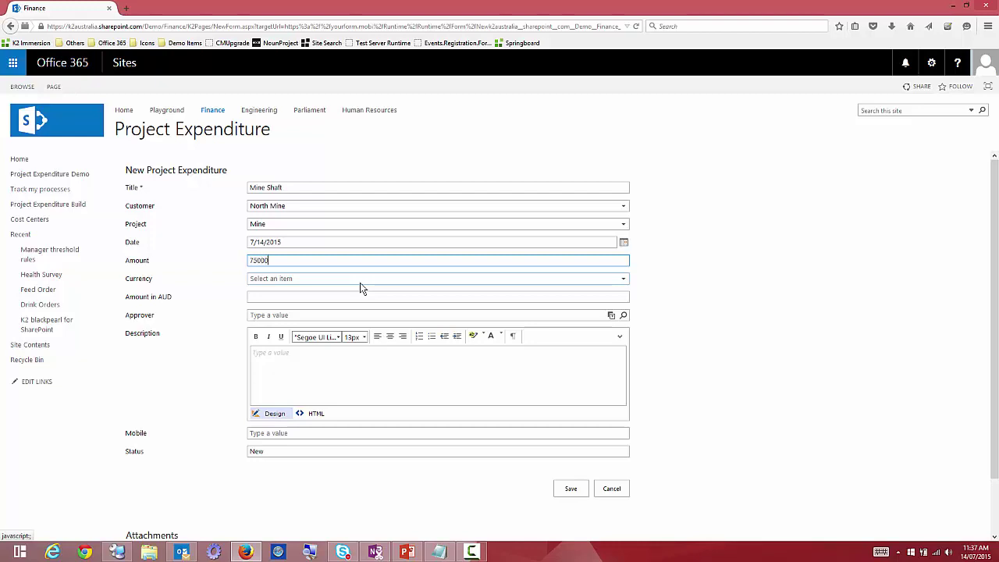
click(627, 284)
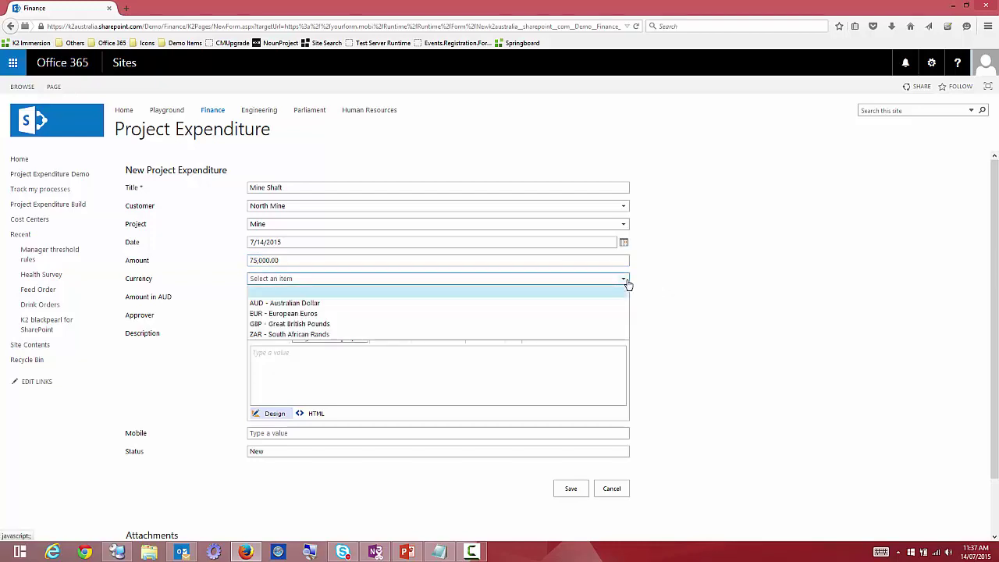
click(311, 336)
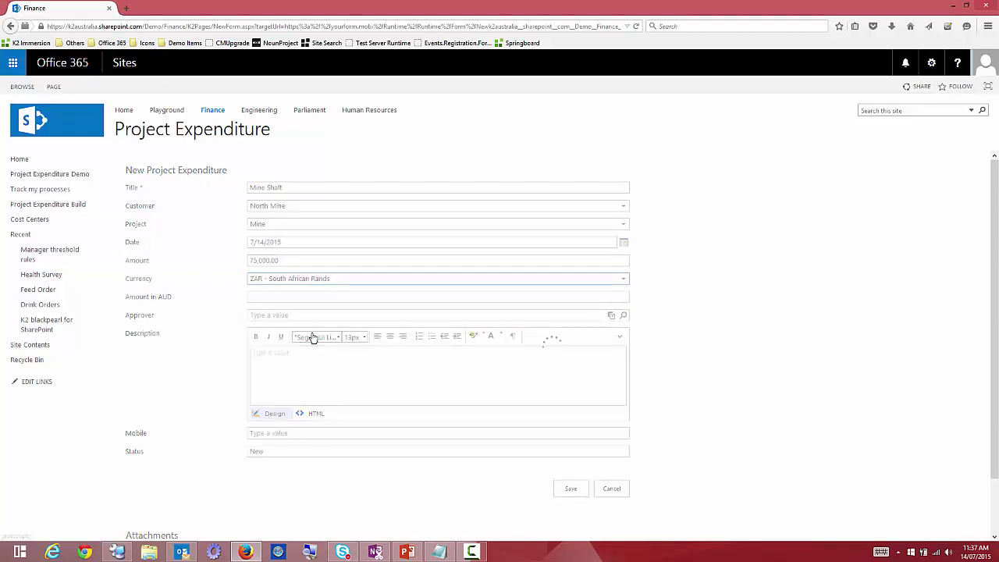
click(290, 297)
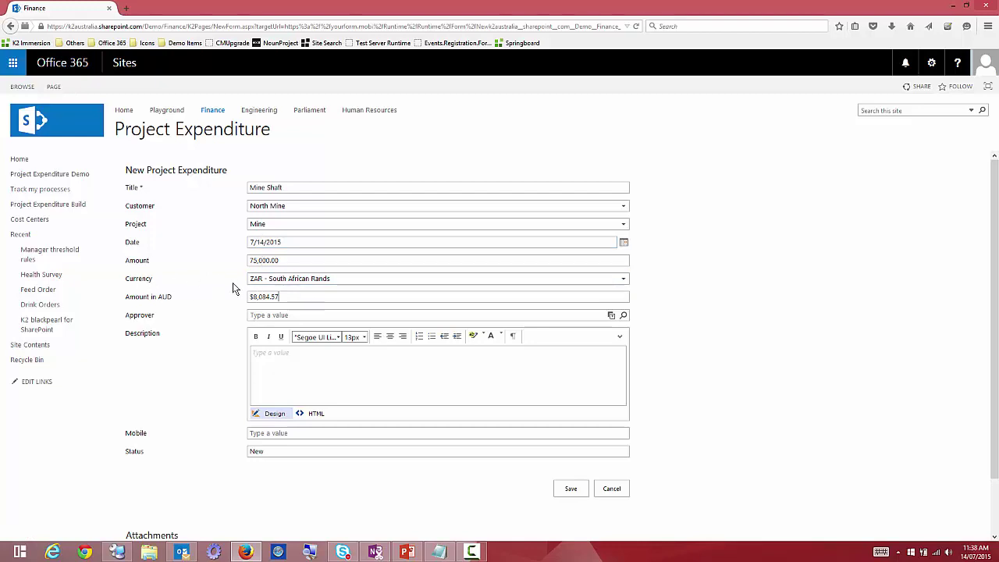
Look up 'igor' and set the K2 Developer as approver.
click(300, 314)
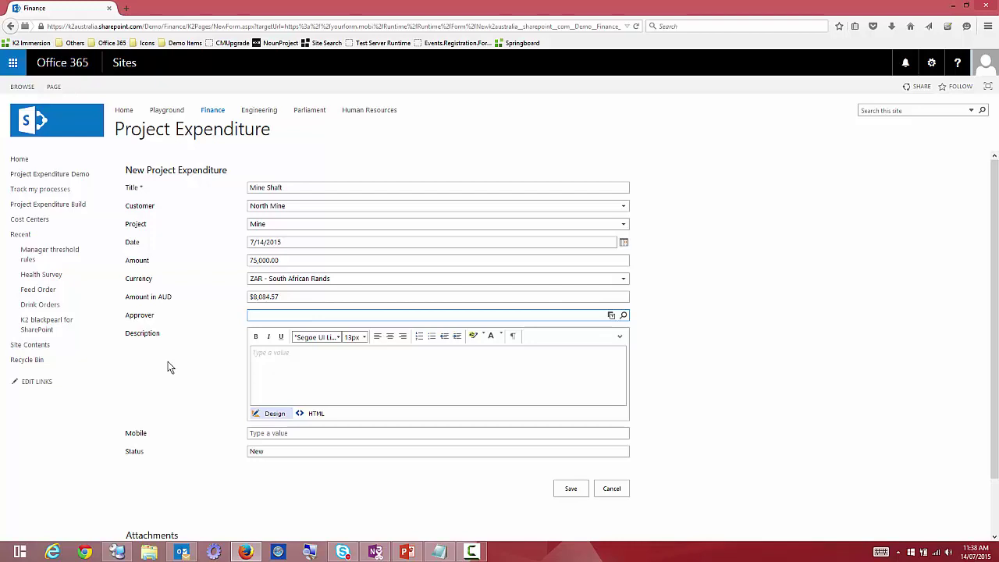
text(igor)
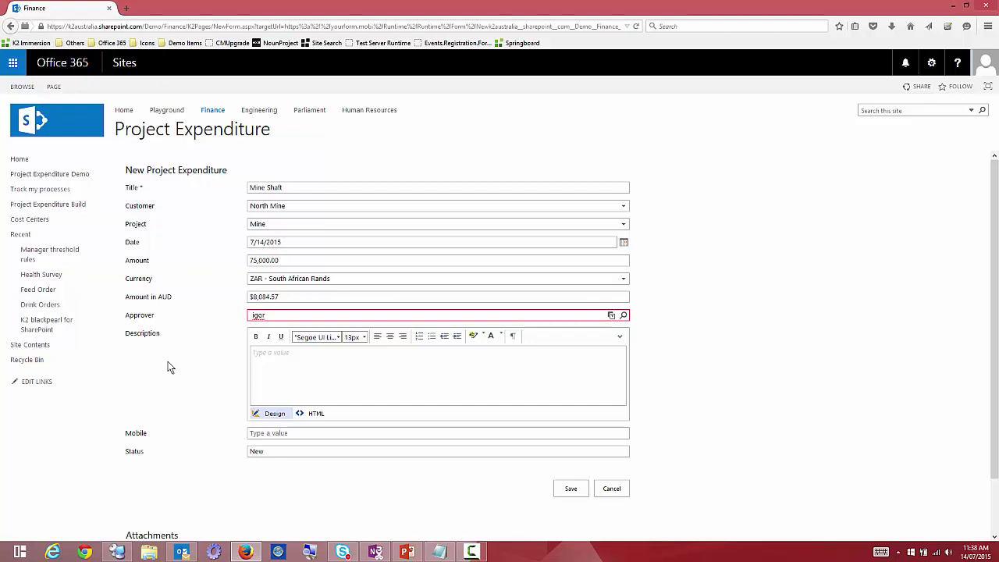
click(262, 315)
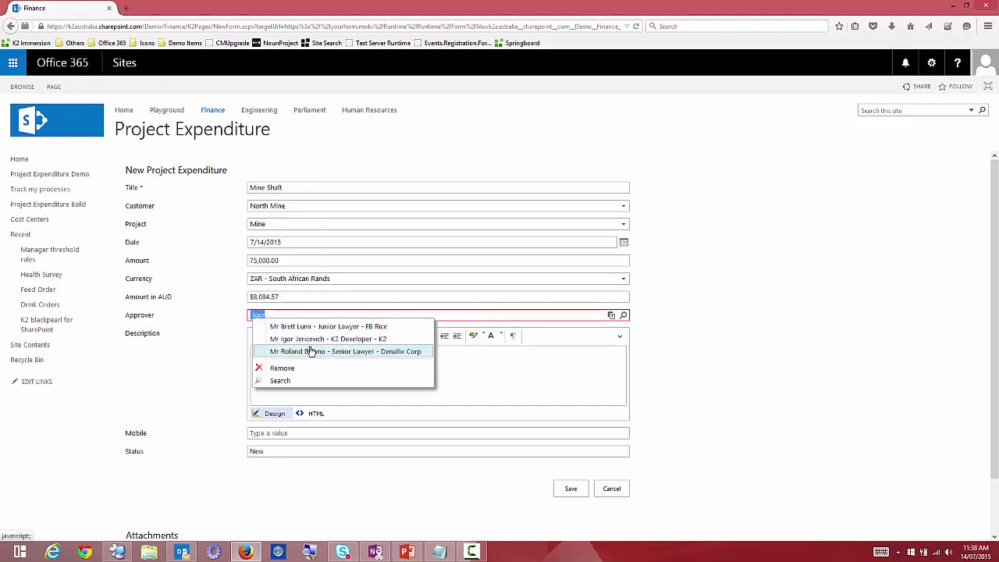
click(312, 339)
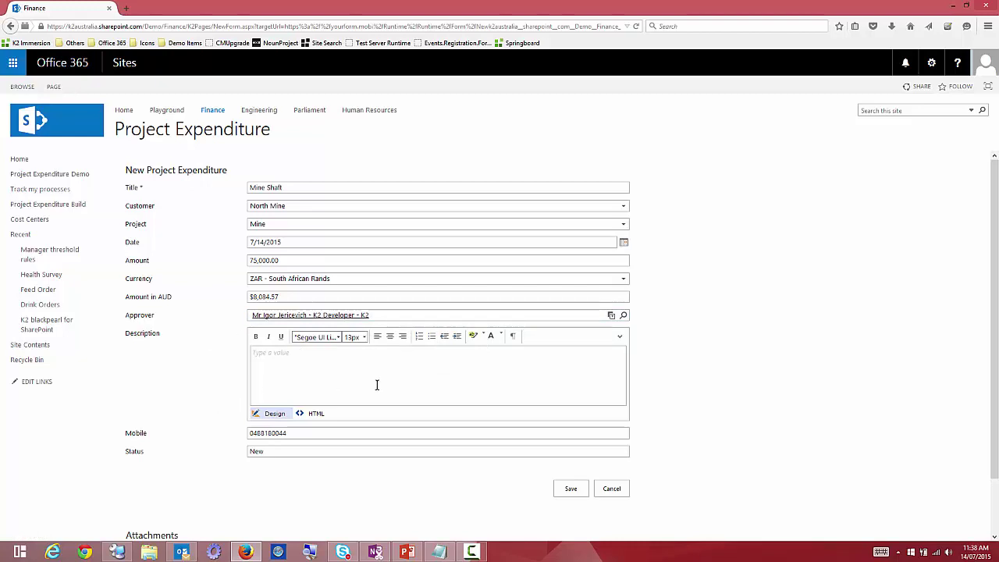
Add the description 'bla bla bla.', adjust the mobile number, and save the expenditure.
click(350, 380)
text(bla bla bla.)
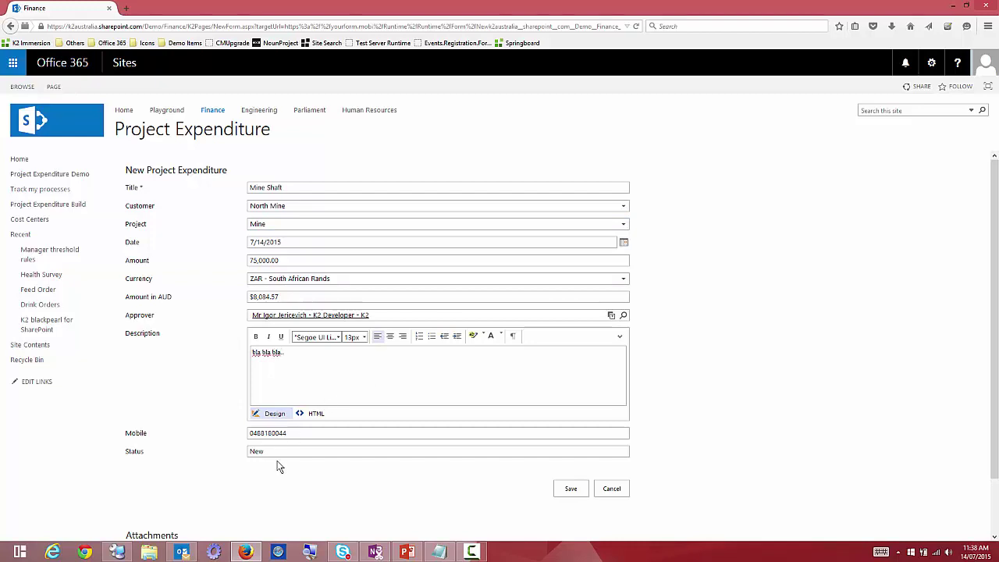
drag(292, 434, 248, 434)
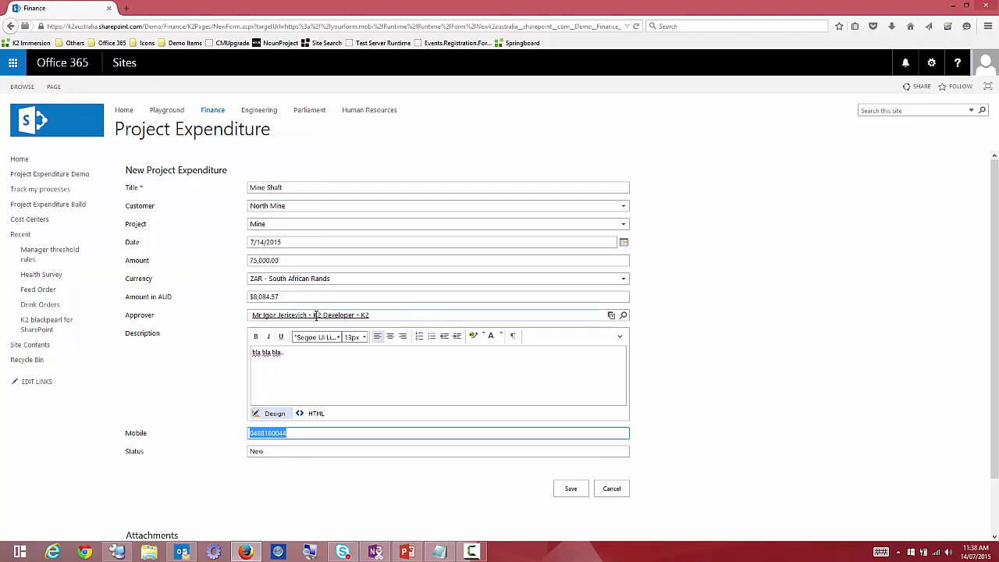
click(205, 389)
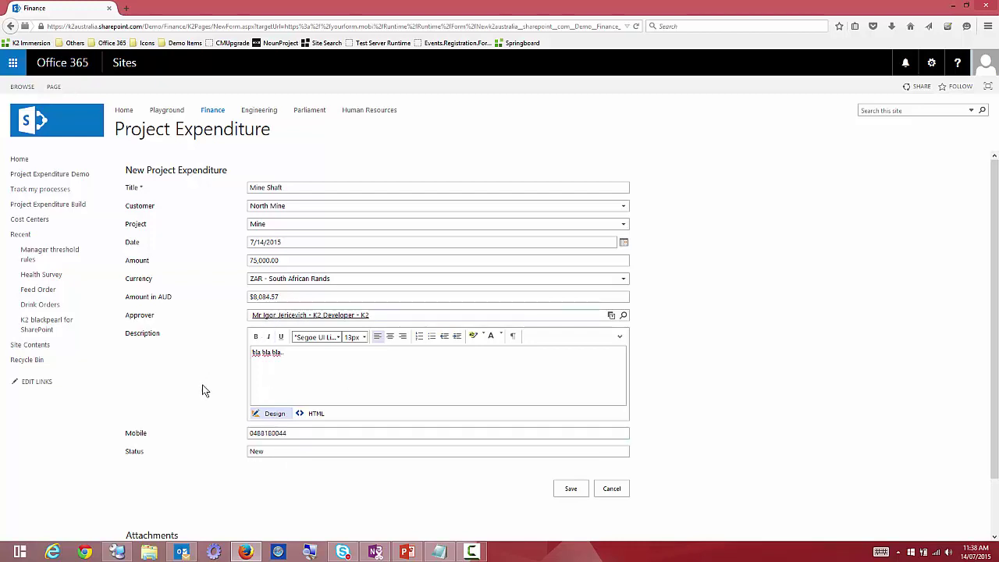
click(571, 489)
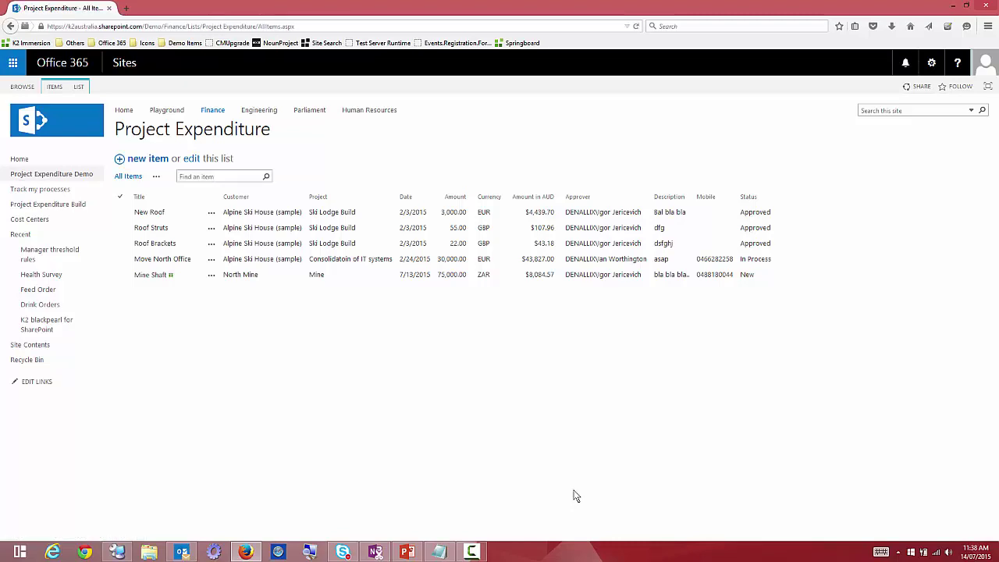
Under Track my processes, open the View Flow diagram for the Mine Shaft process.
click(40, 192)
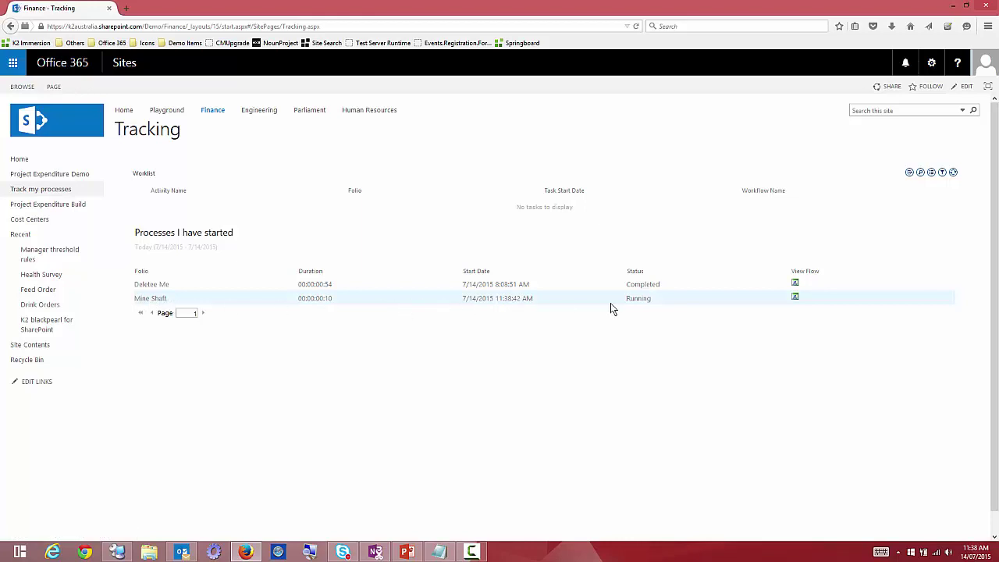
click(796, 298)
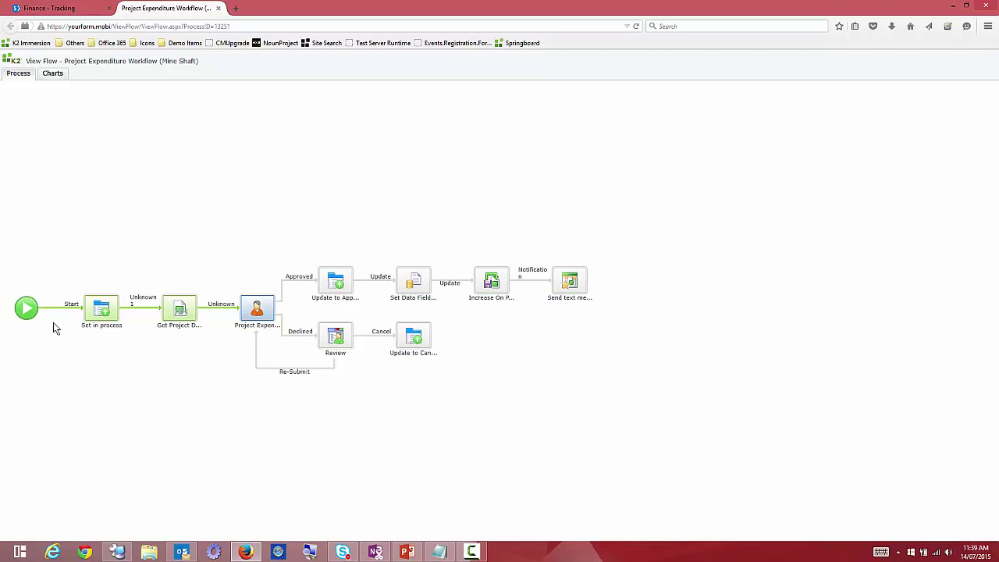
Confirm the Project Expenditure Approval activity is Active, review its participant, then return to the remote session.
click(258, 310)
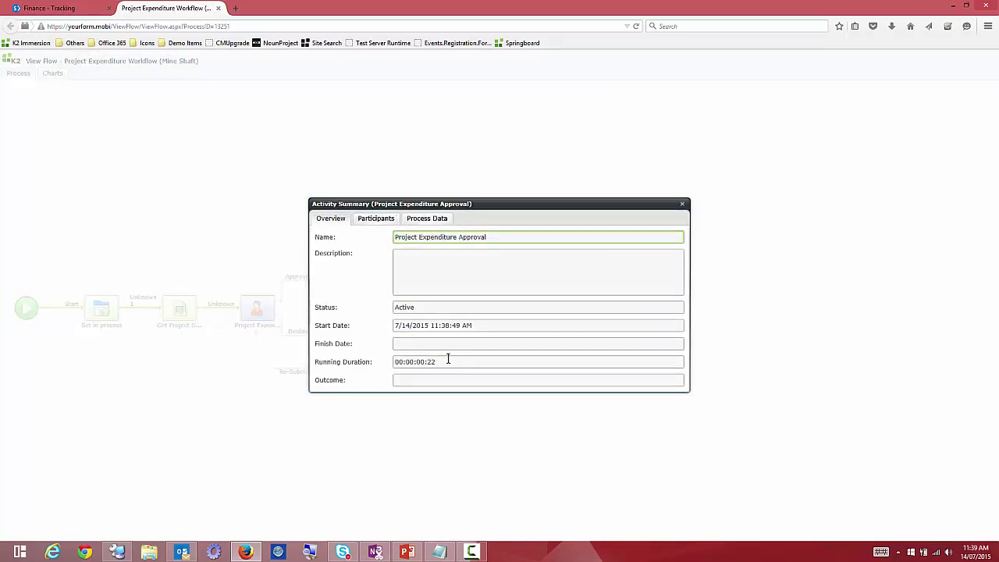
click(373, 220)
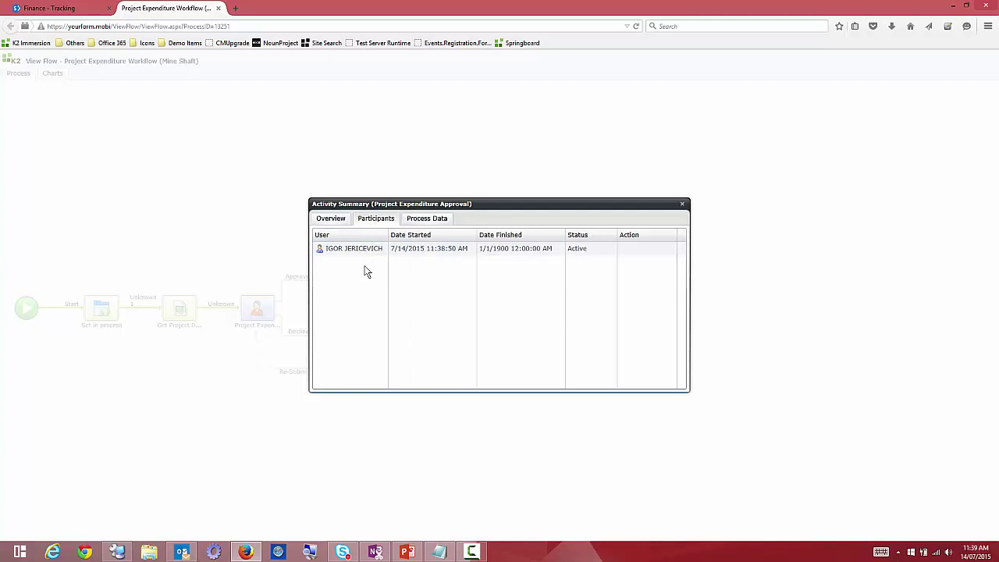
click(682, 205)
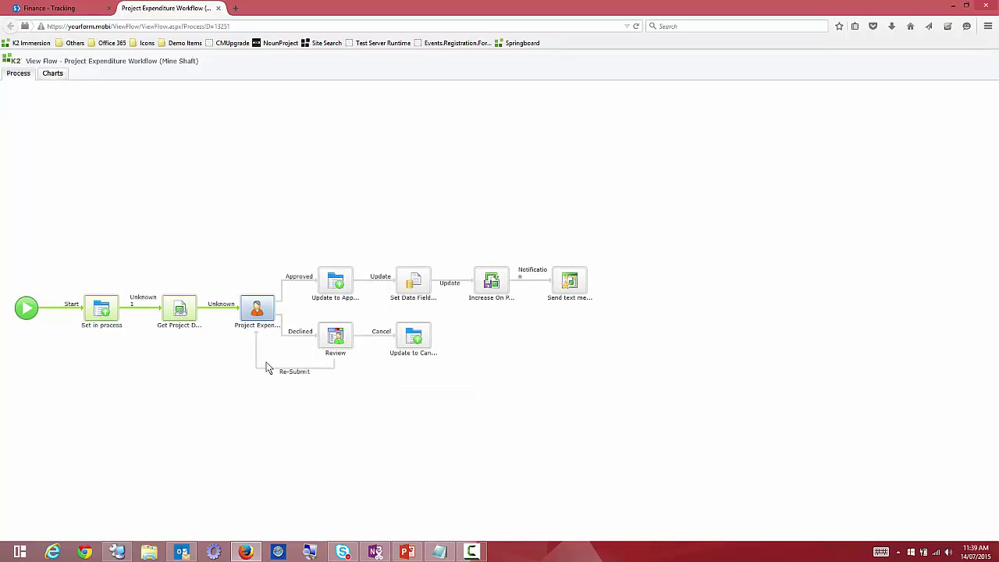
click(116, 552)
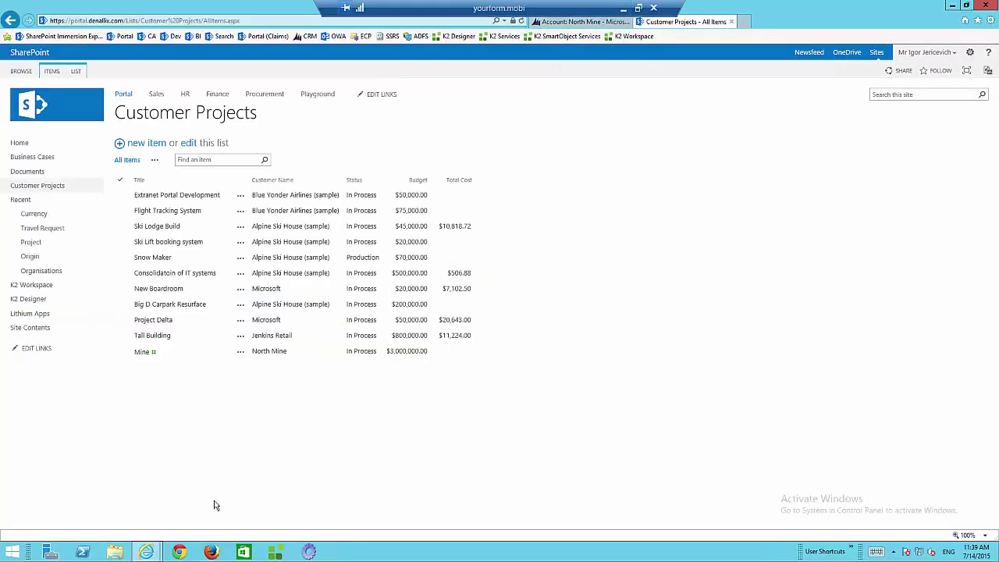
From the Portal's MY K2 TASKS, open the Mine Shaft Project Expenditure Approval task and scroll through it.
click(123, 93)
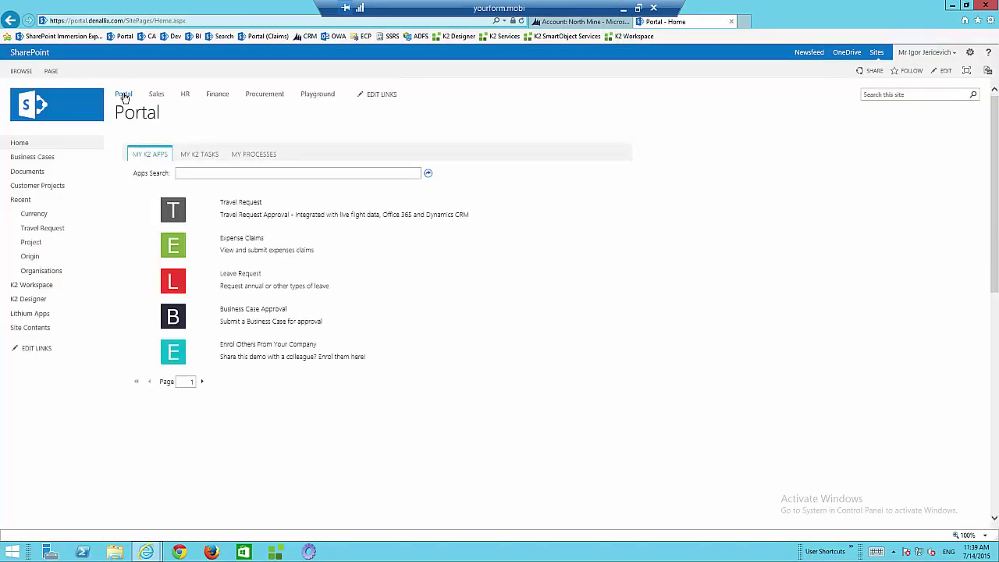
click(206, 159)
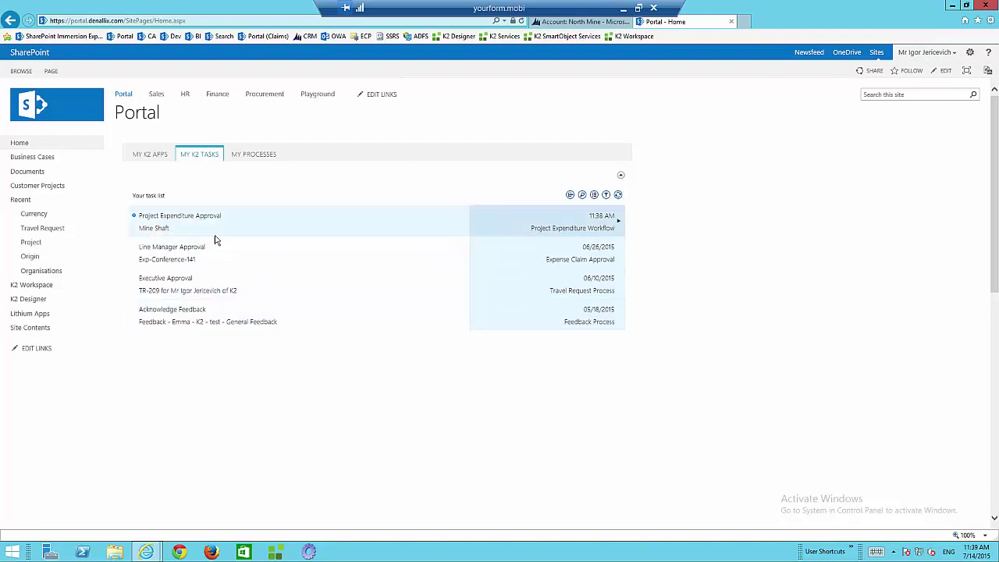
click(304, 232)
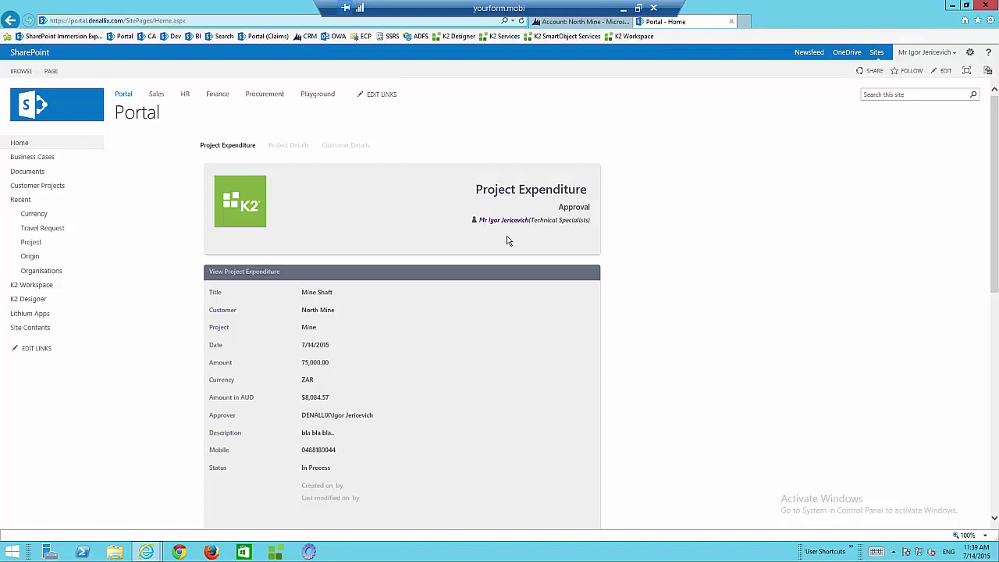
scroll(461, 252, down, 1)
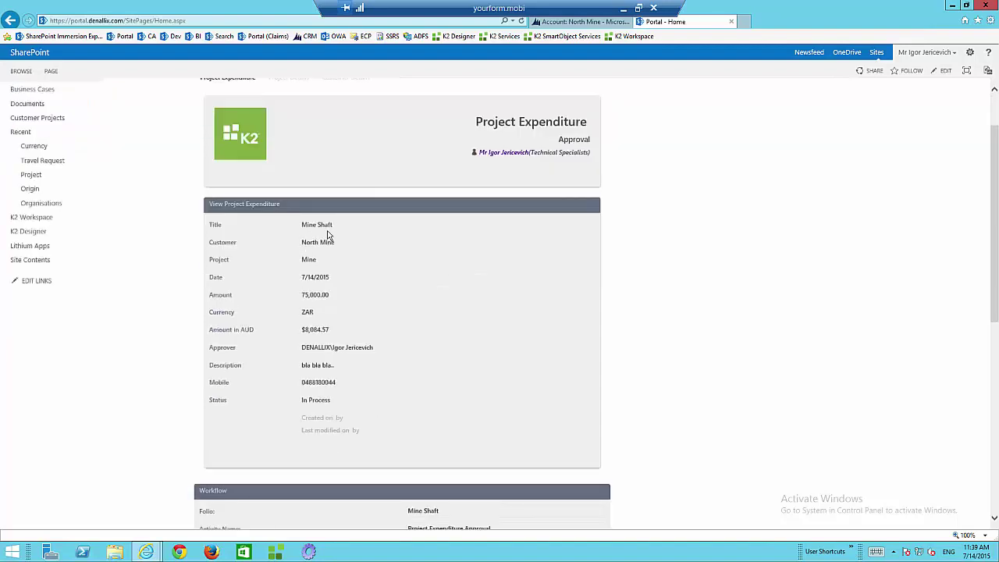
double_click(307, 312)
double_click(306, 329)
click(355, 332)
drag(219, 227, 345, 406)
click(383, 385)
scroll(384, 385, up, 2)
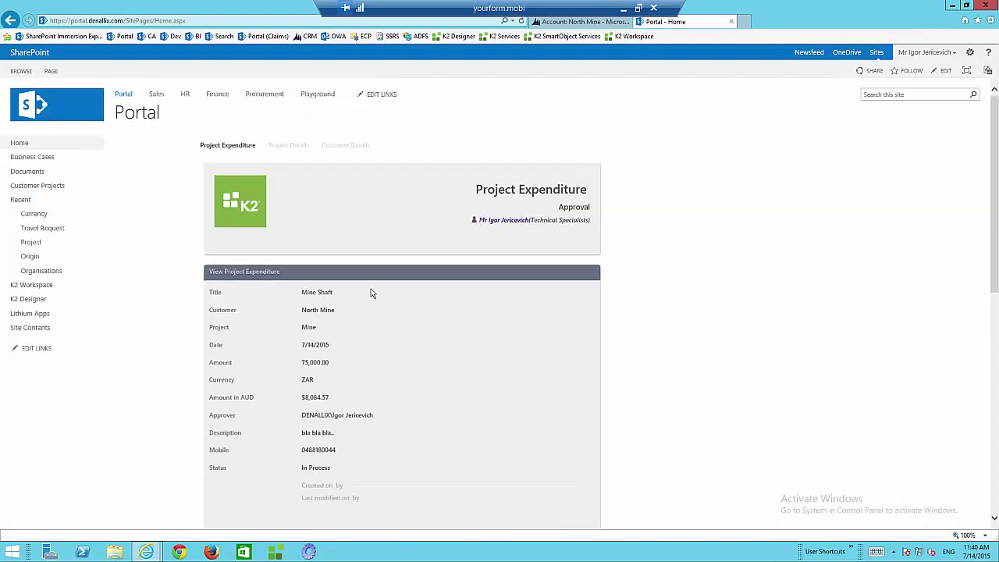
click(281, 149)
drag(259, 234, 217, 232)
click(325, 241)
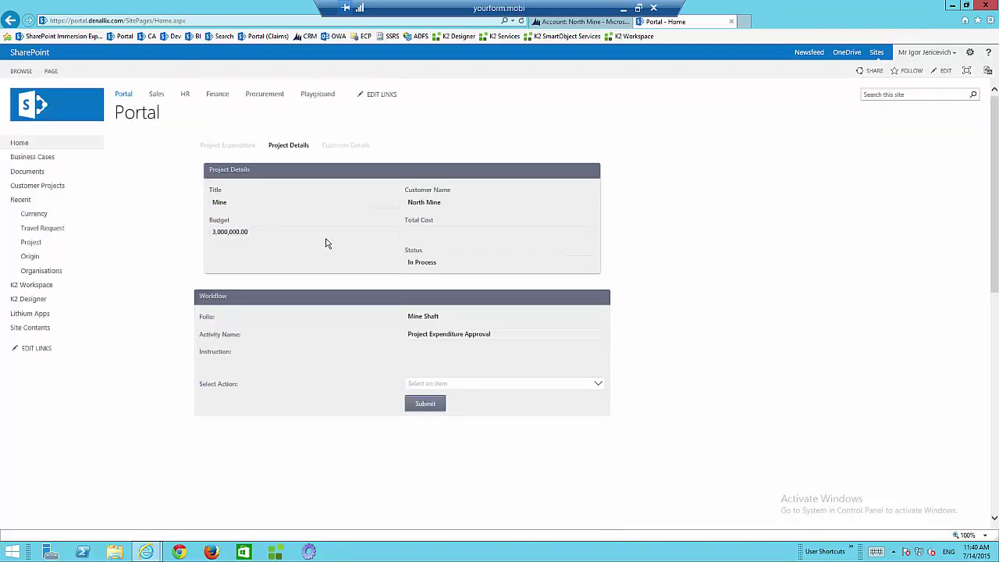
click(345, 147)
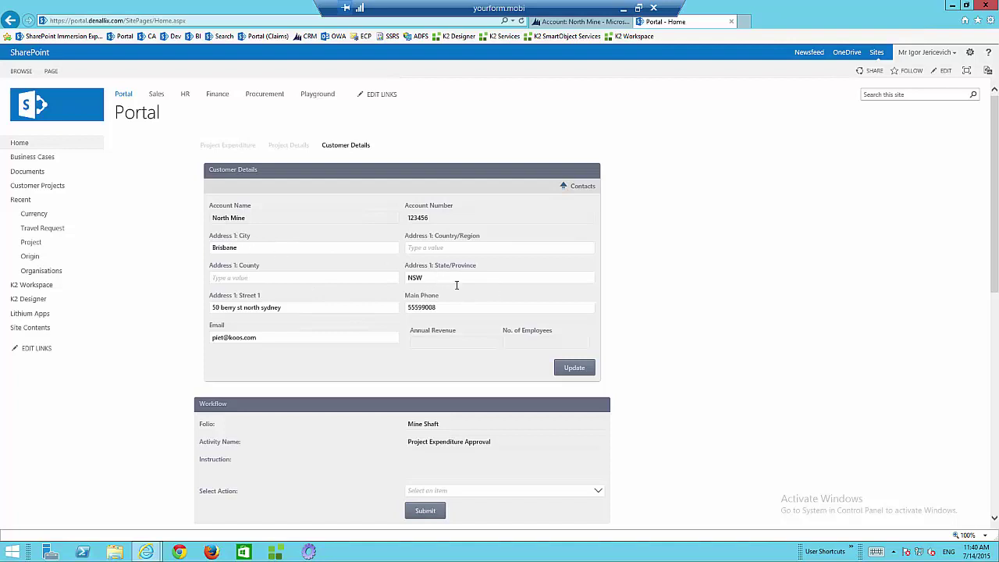
click(230, 146)
scroll(307, 319, down, 5)
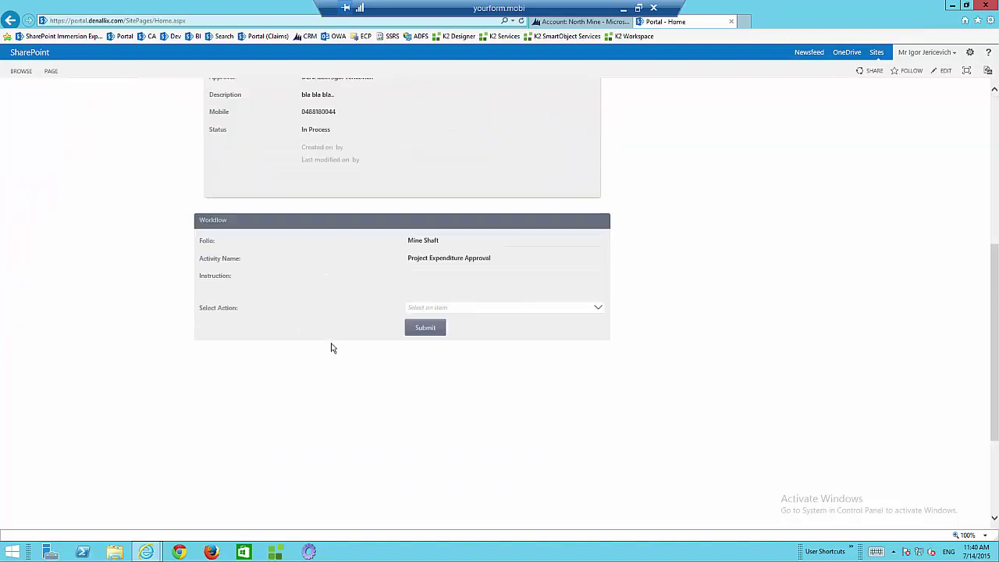
drag(993, 293, 985, 125)
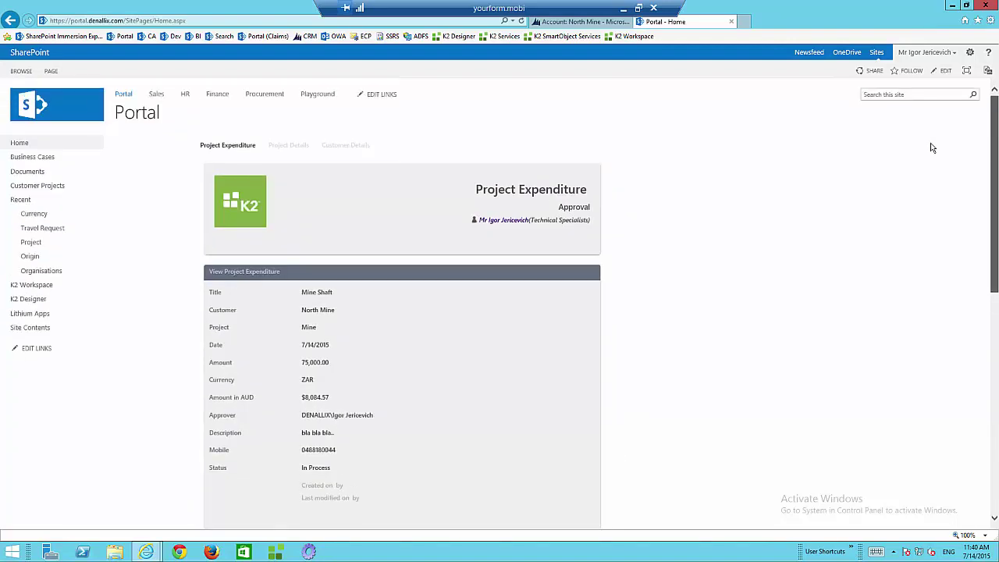
Show the K2 Workflow email in Outlook and highlight the Mine Shaft project details through the budget.
click(624, 8)
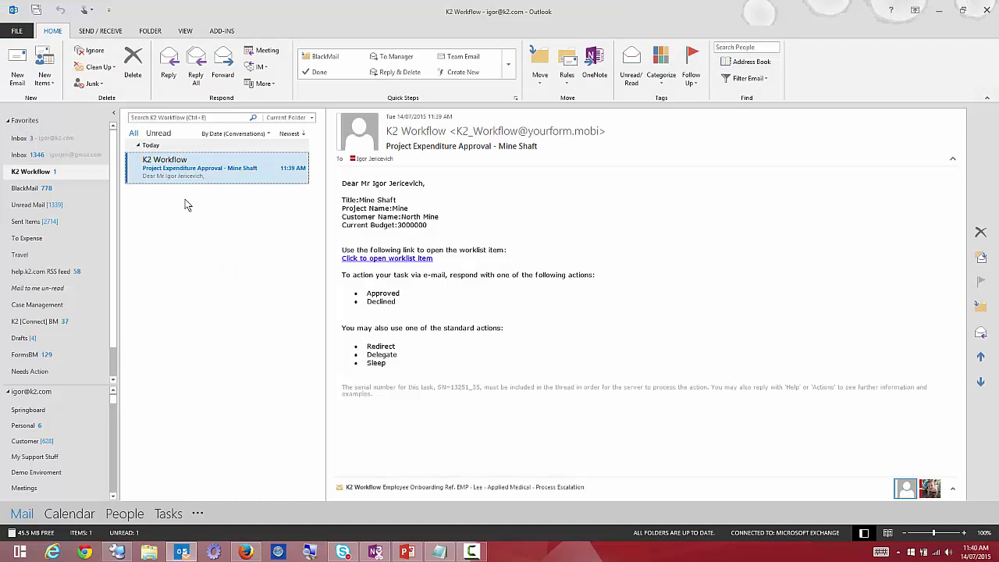
drag(362, 199, 451, 225)
click(394, 210)
click(408, 212)
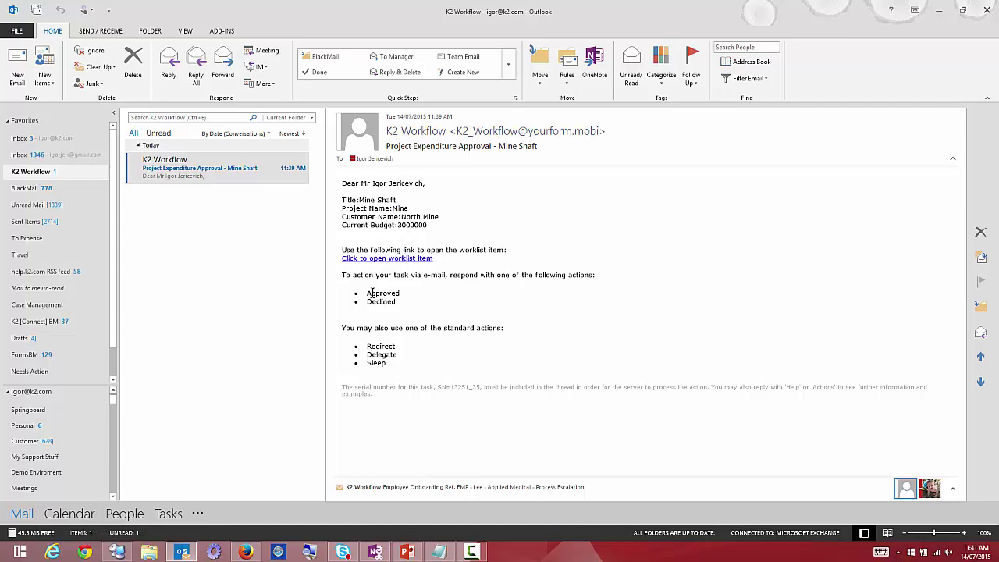
Point out the Approved and Declined reply options, then bring up the mirrored iPhone screen.
drag(367, 292, 408, 306)
click(473, 308)
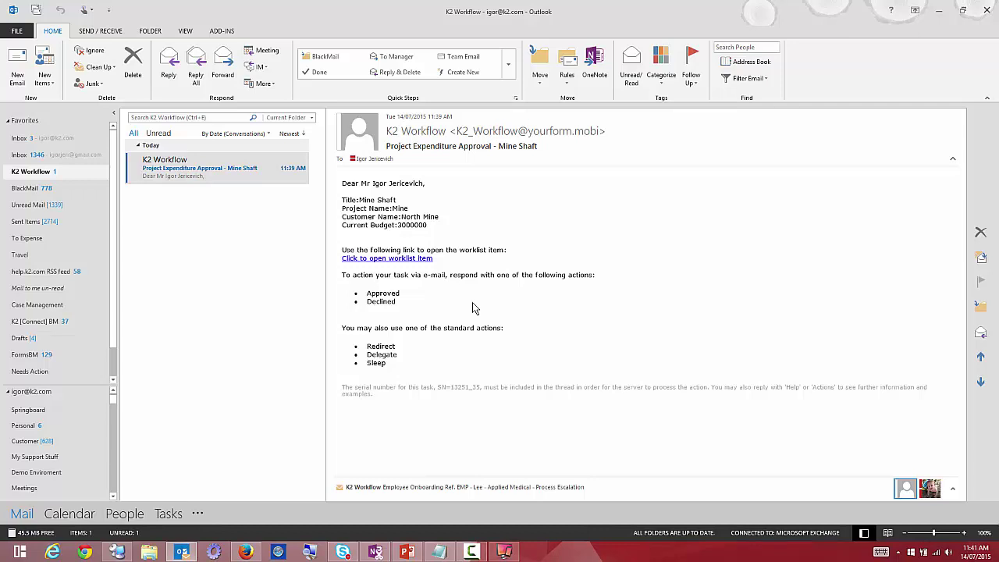
click(504, 552)
click(502, 552)
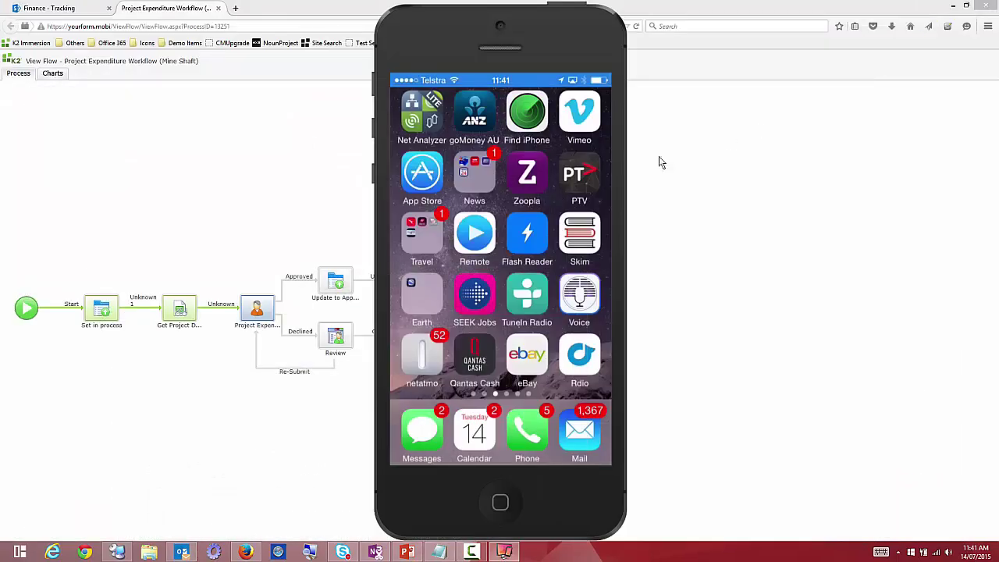
Show the Mine Shaft approval SMS on the iPhone mirror, then open the SharePoint Customer Projects list.
drag(541, 56, 785, 43)
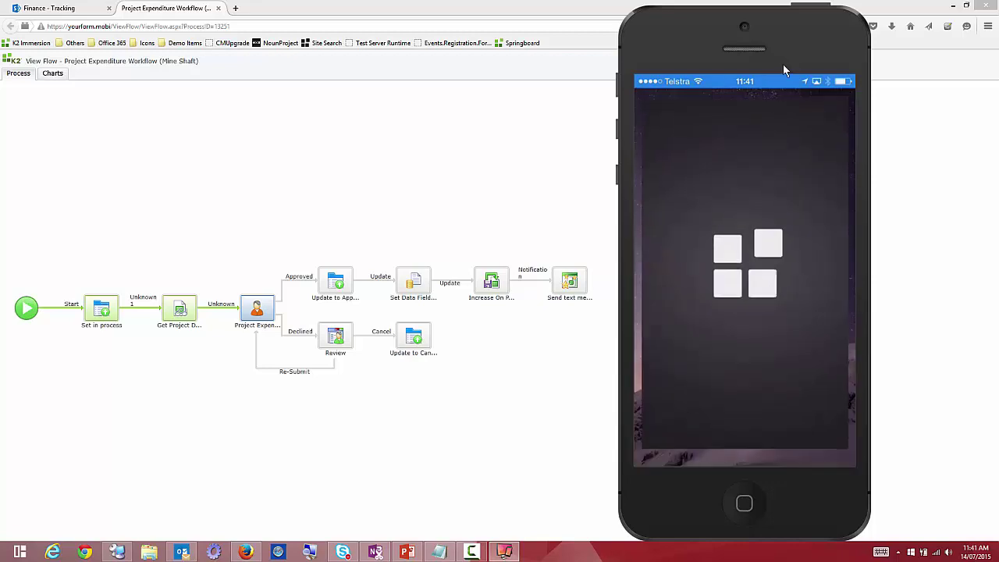
mouse_move(506, 552)
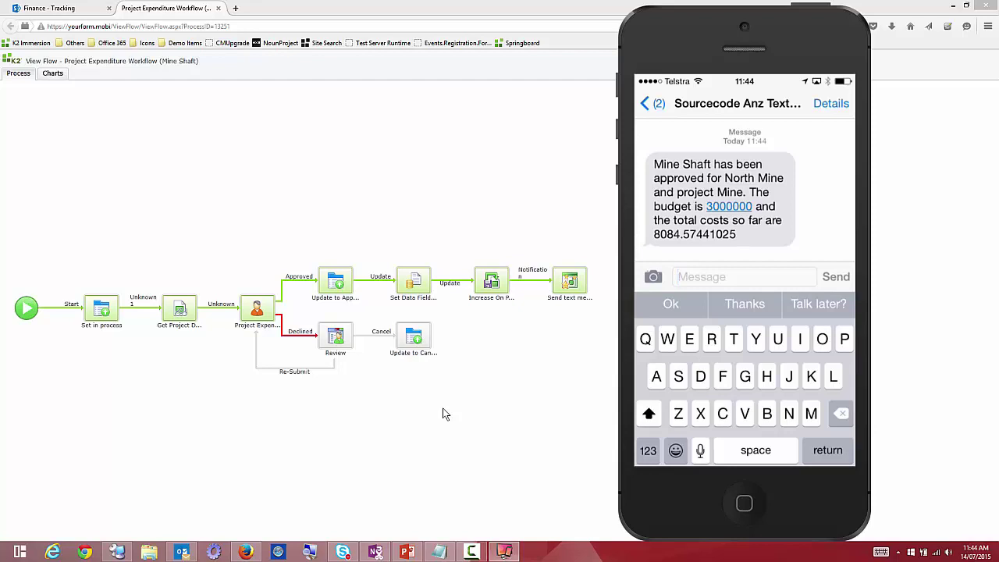
click(117, 552)
click(39, 185)
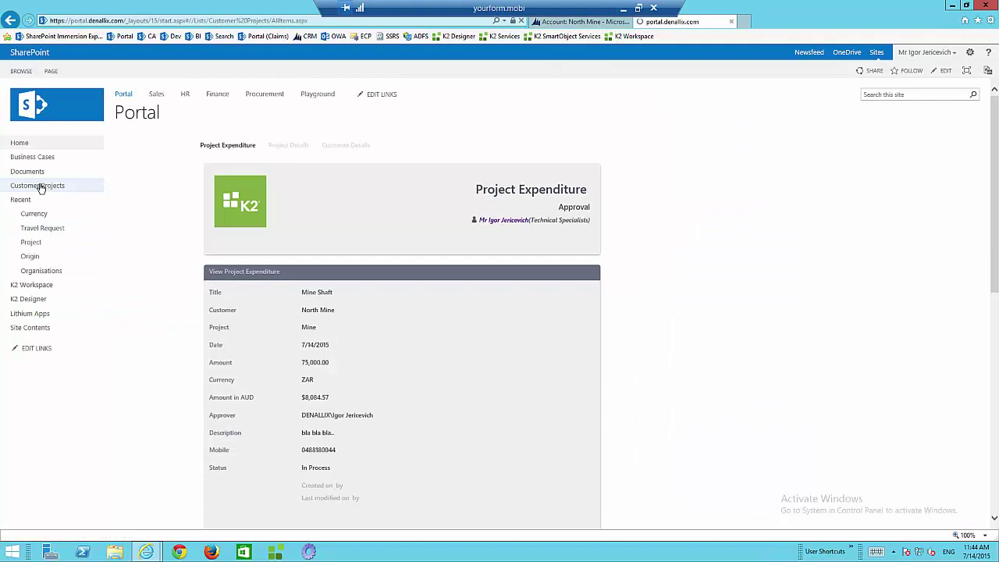